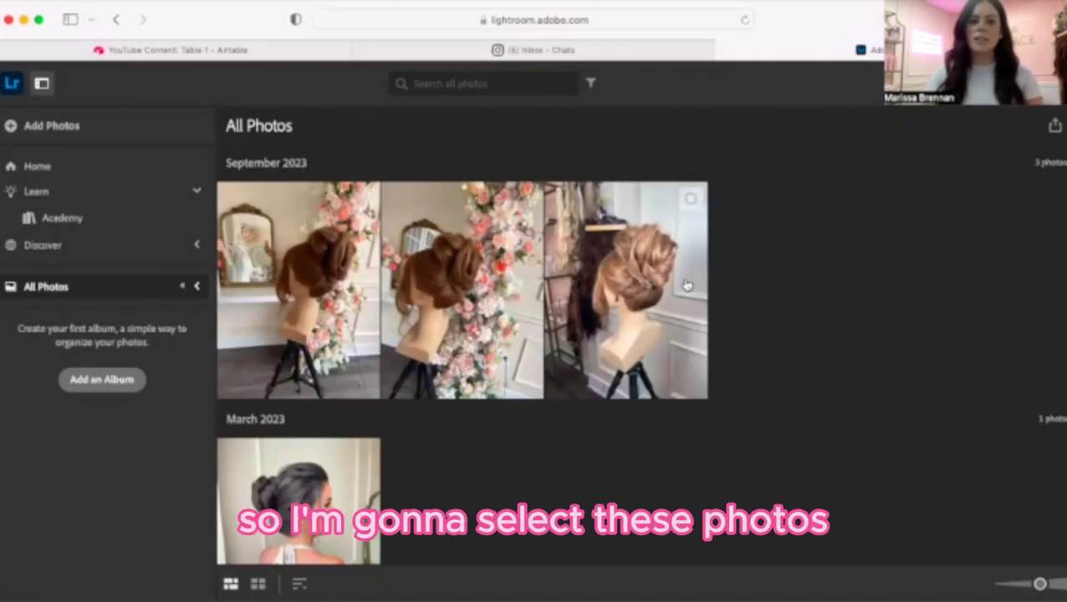
# Open the first September 2023 photo and look through its Light, Color, Detail, Effects and Optics adjustments.
pyautogui.click(222, 320)
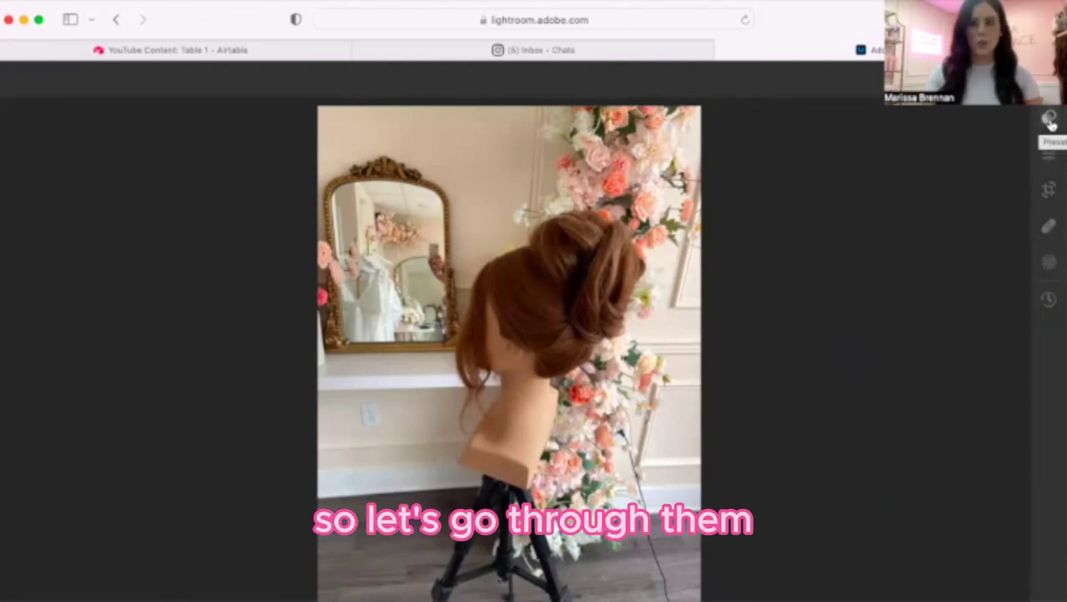
pyautogui.moveTo(1050, 123)
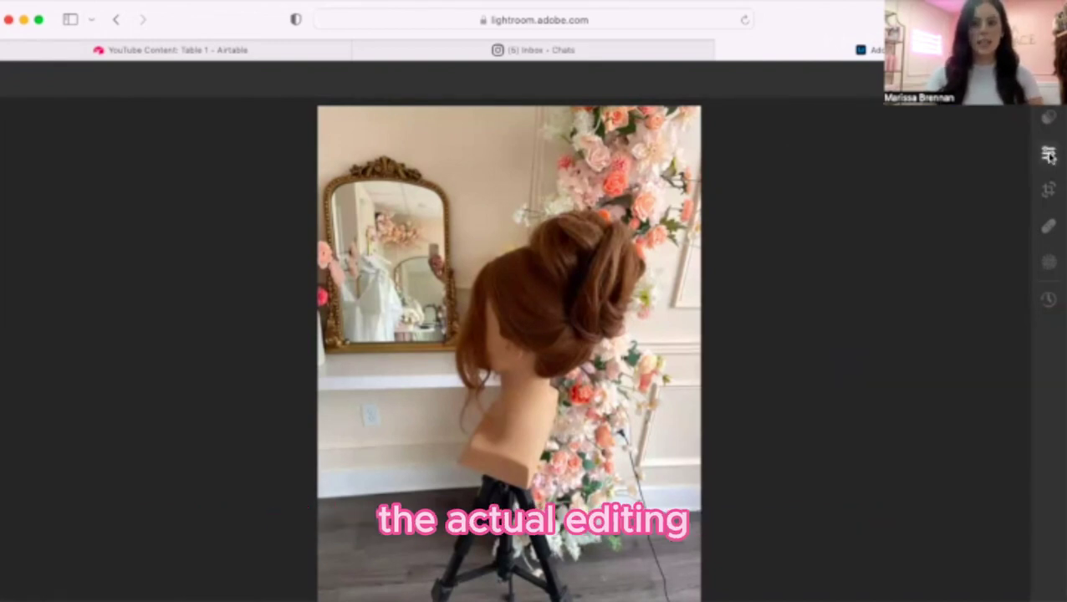
pyautogui.click(1049, 156)
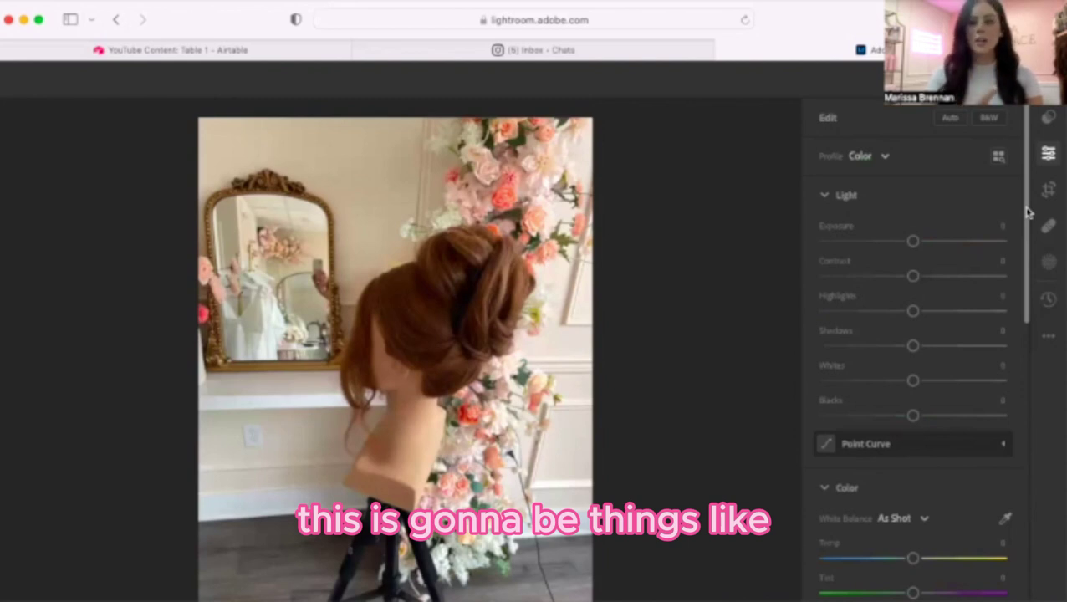
pyautogui.scroll(-10, 1024, 346)
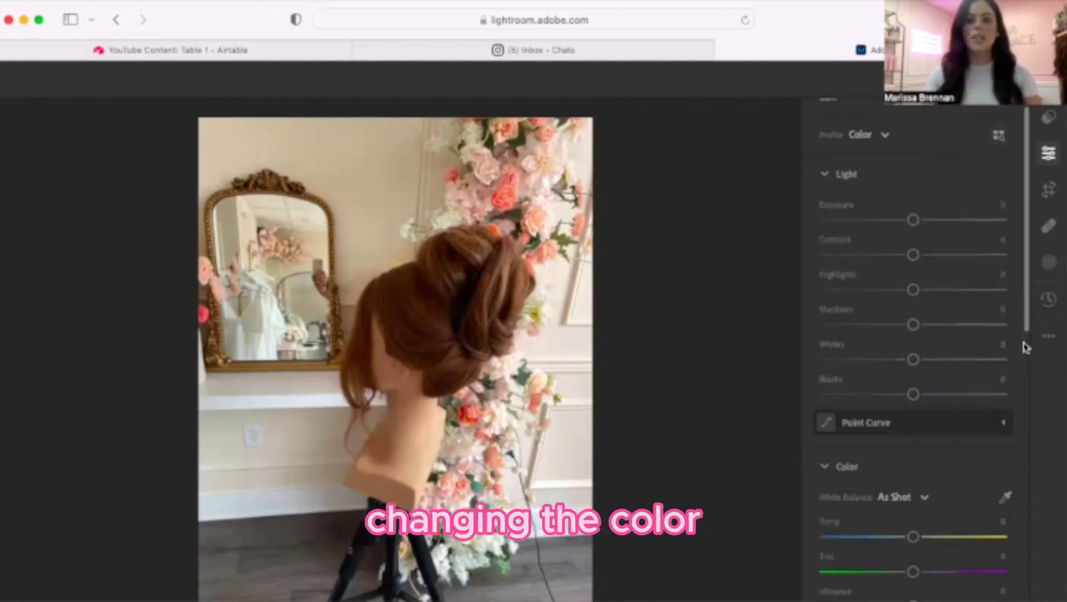
pyautogui.scroll(-4, 1017, 459)
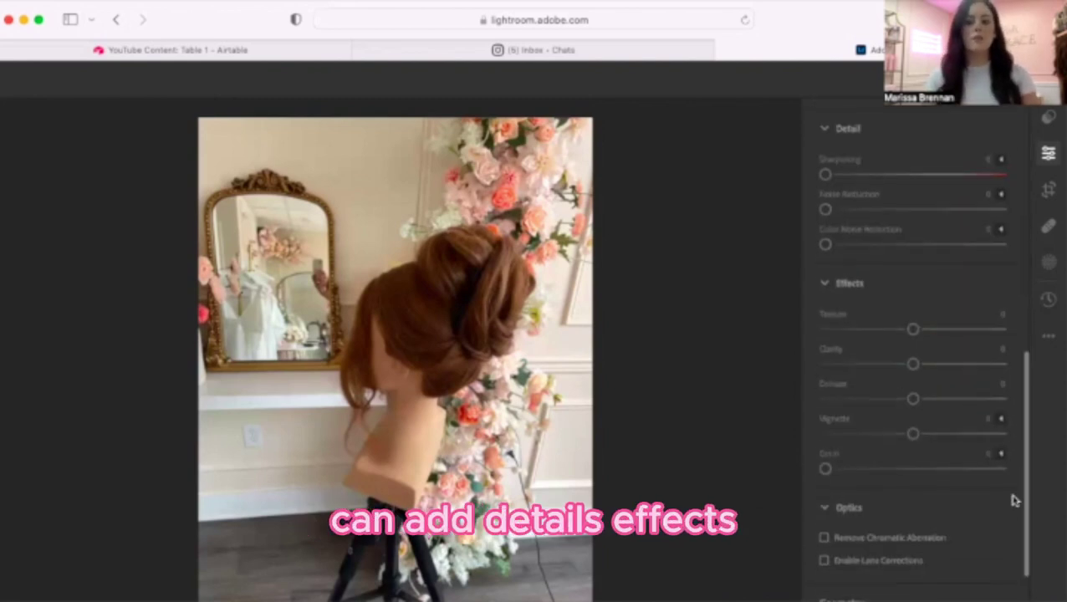
pyautogui.scroll(15, 1013, 484)
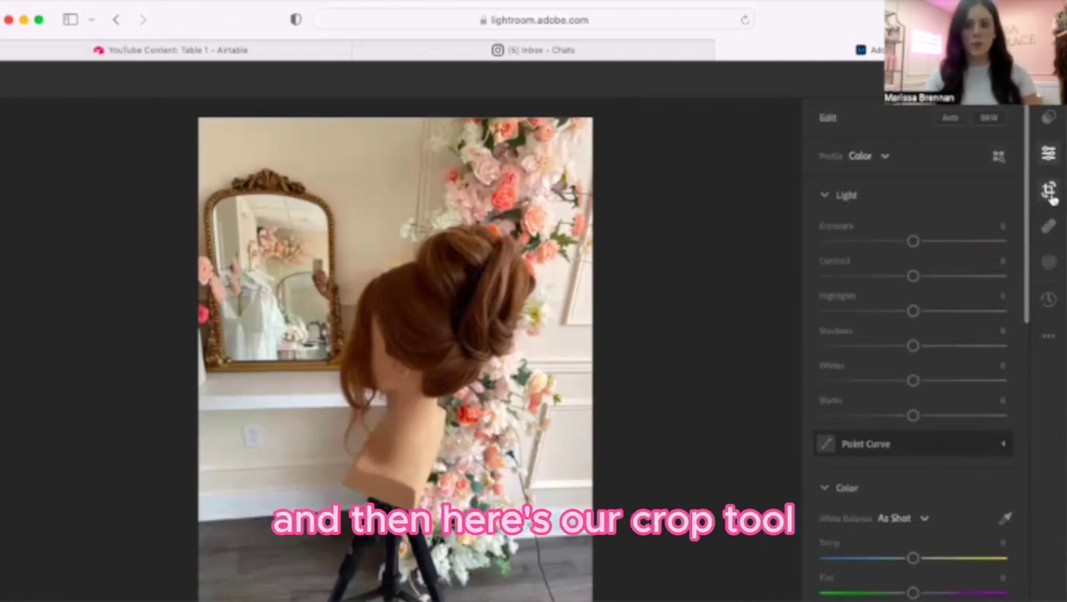
# Look over the preset crop aspect ratios, the healing tools and the masking options for this photo.
pyautogui.click(1049, 192)
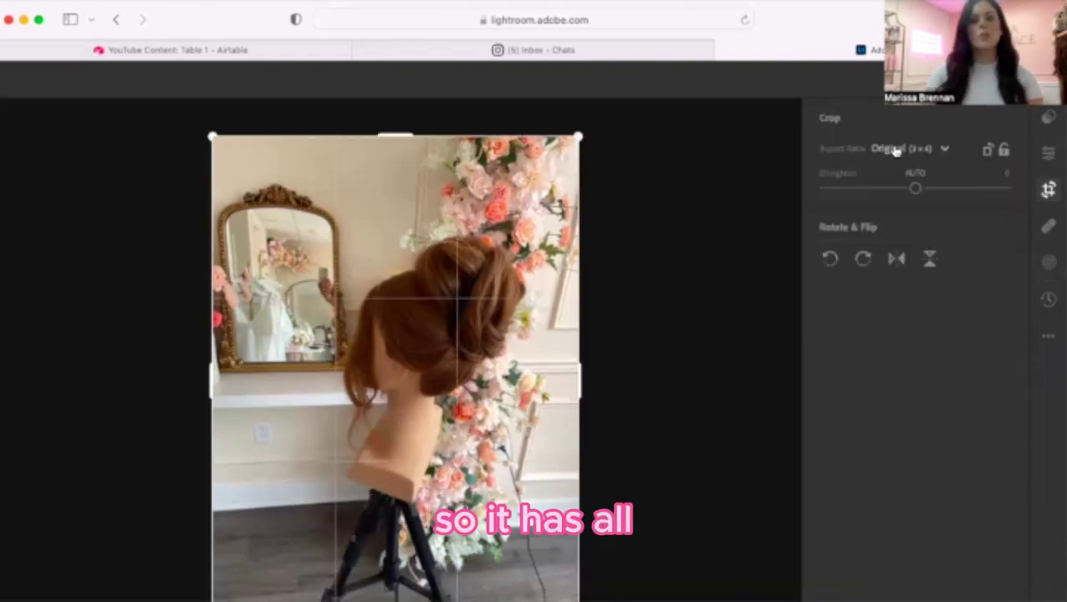
pyautogui.click(947, 152)
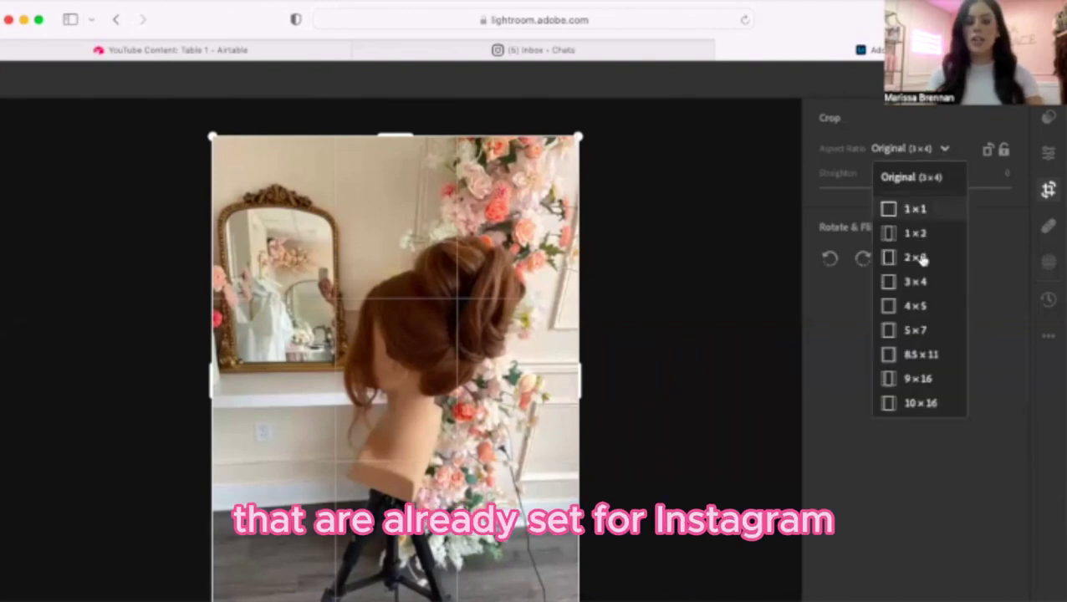
pyautogui.click(1048, 225)
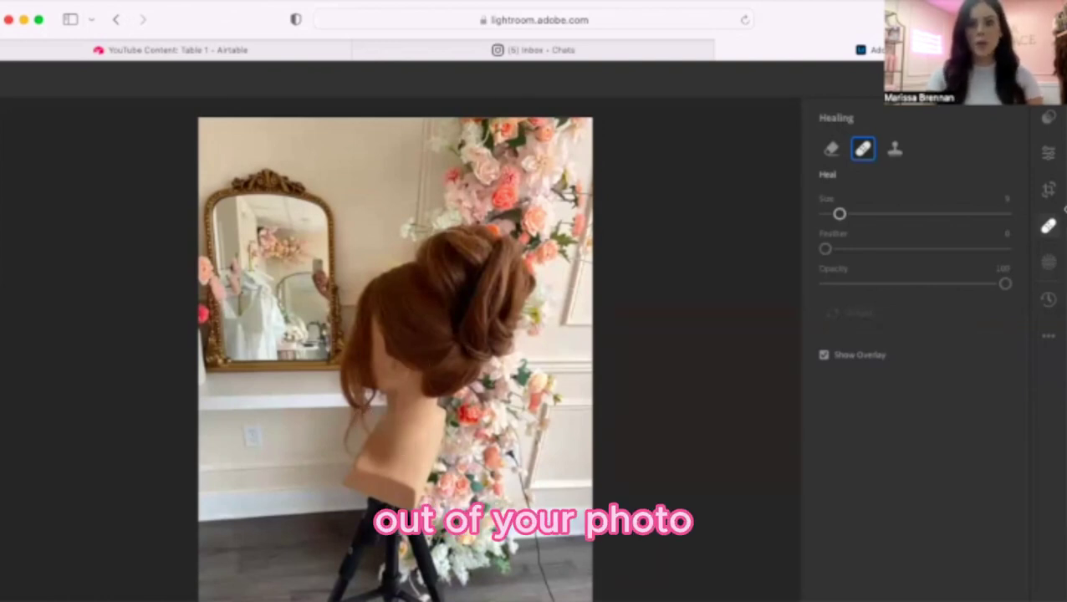
pyautogui.click(1049, 262)
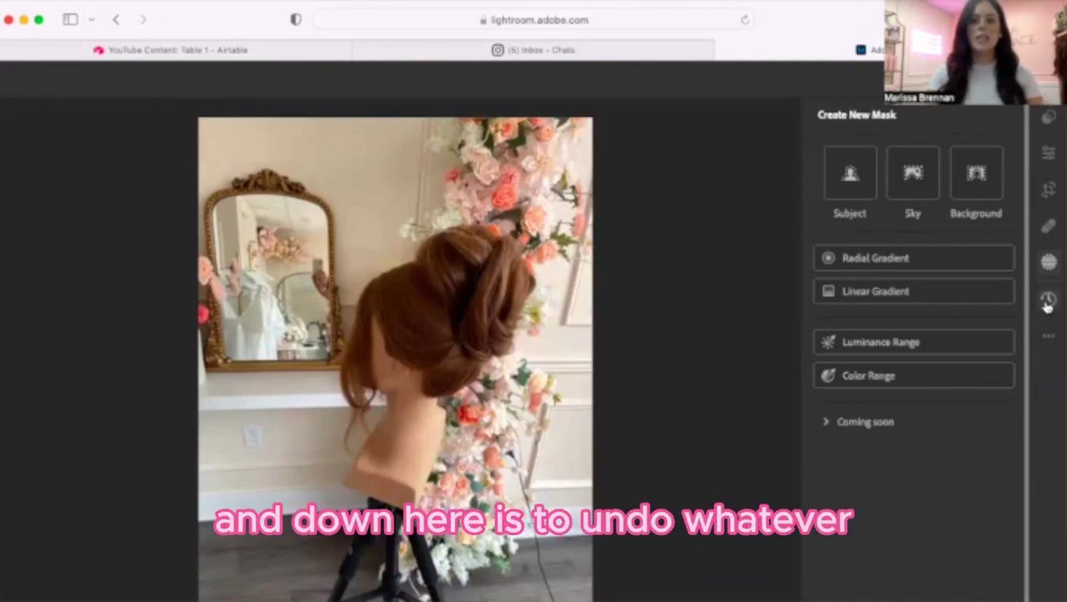
pyautogui.moveTo(1047, 306)
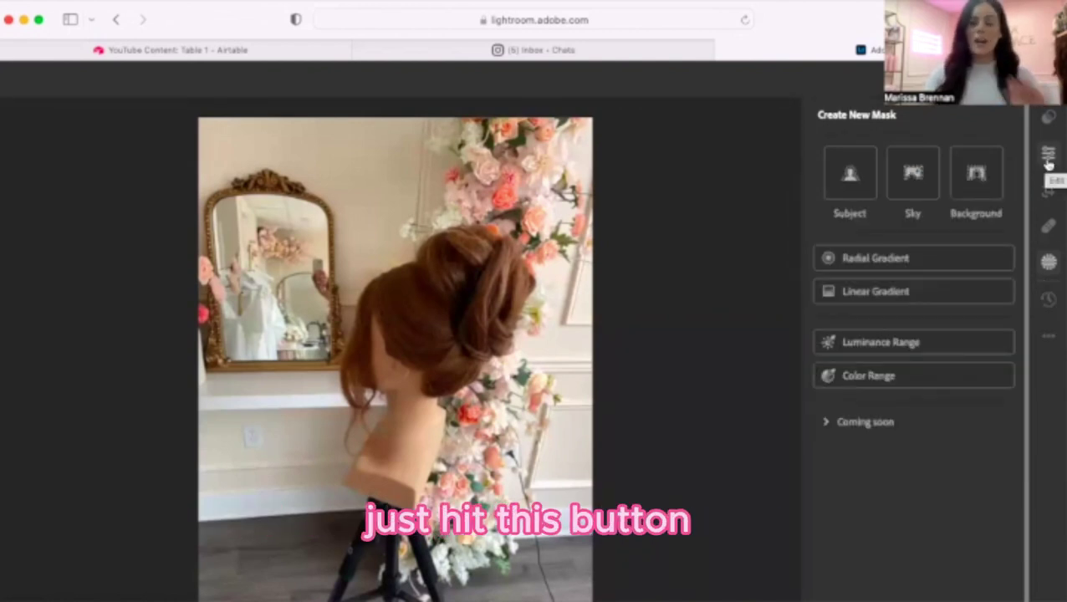
# Set the photo's crop aspect ratio to 4 x 5.
pyautogui.click(1048, 190)
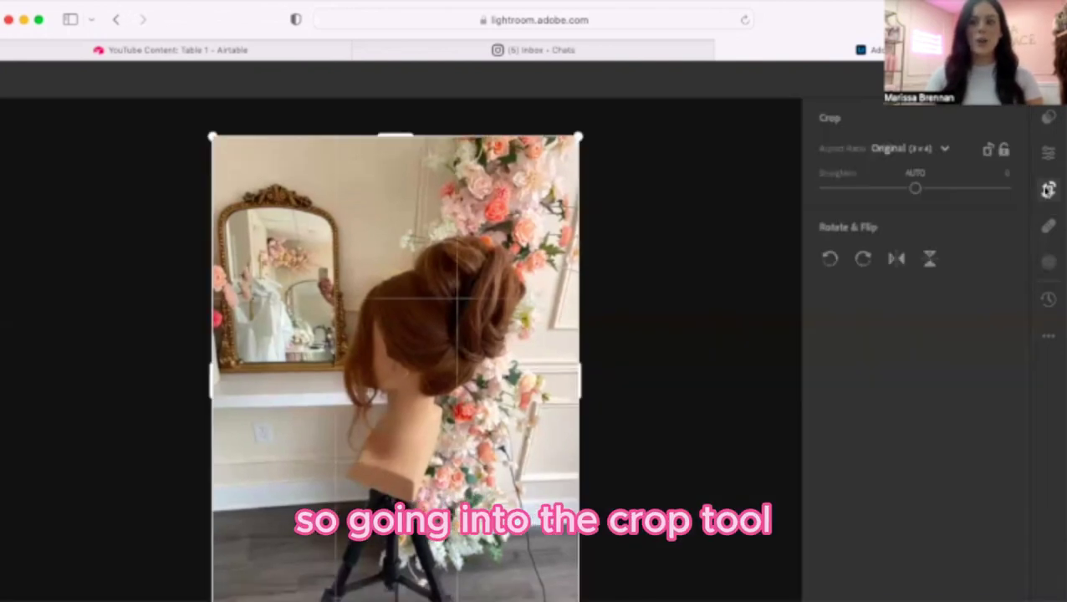
pyautogui.click(944, 150)
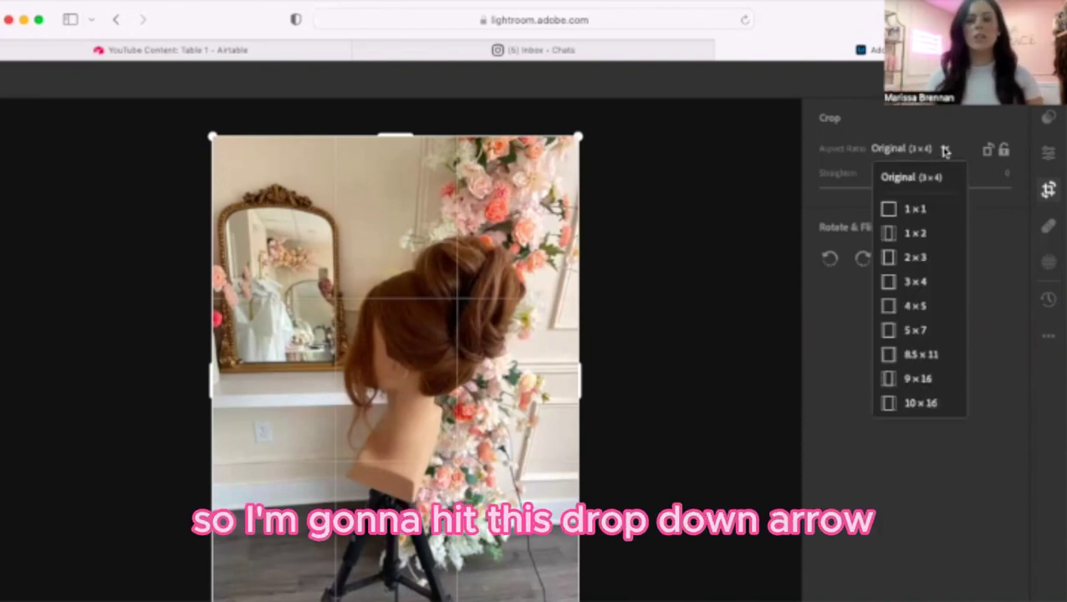
pyautogui.click(915, 306)
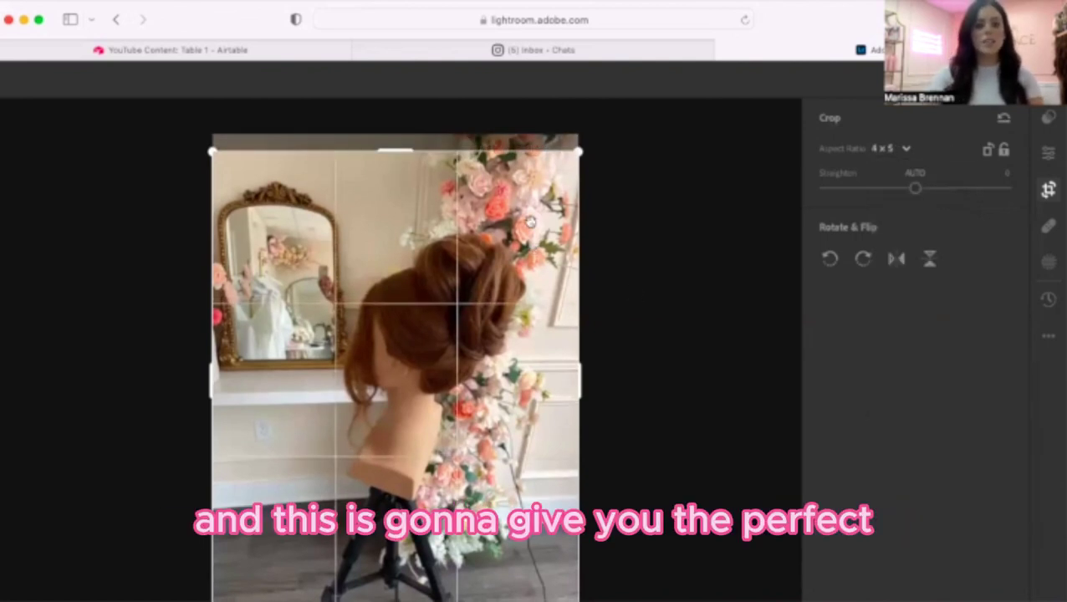
# Try a smaller crop frame and reposition the photo so the updo sits inside it.
pyautogui.moveTo(533, 230); pyautogui.dragTo(528, 215)
pyautogui.moveTo(527, 277); pyautogui.dragTo(532, 237)
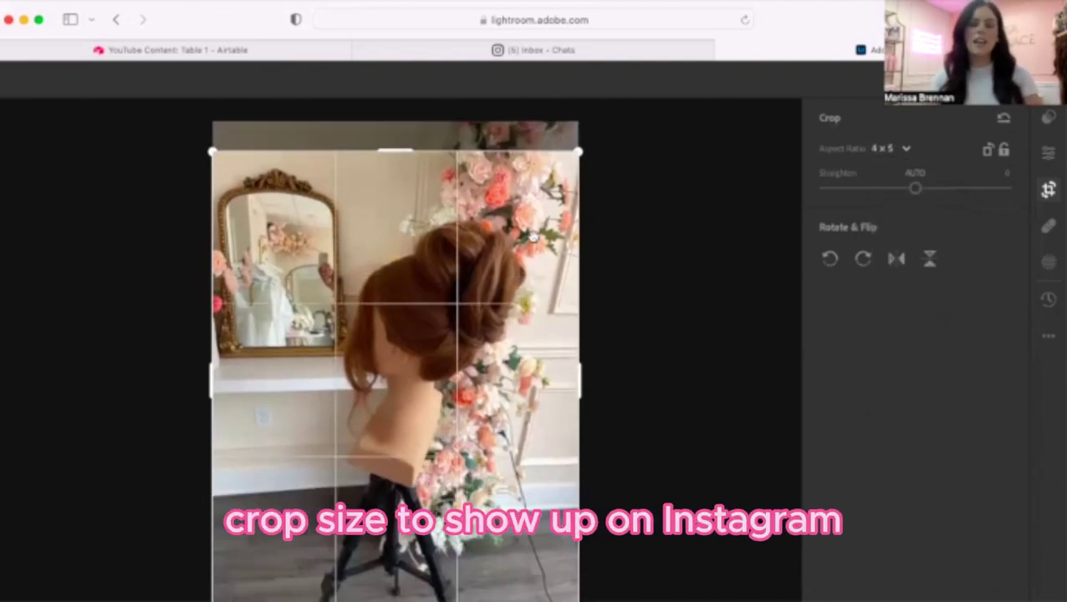
pyautogui.moveTo(579, 152); pyautogui.dragTo(528, 215)
pyautogui.moveTo(500, 279); pyautogui.dragTo(515, 261)
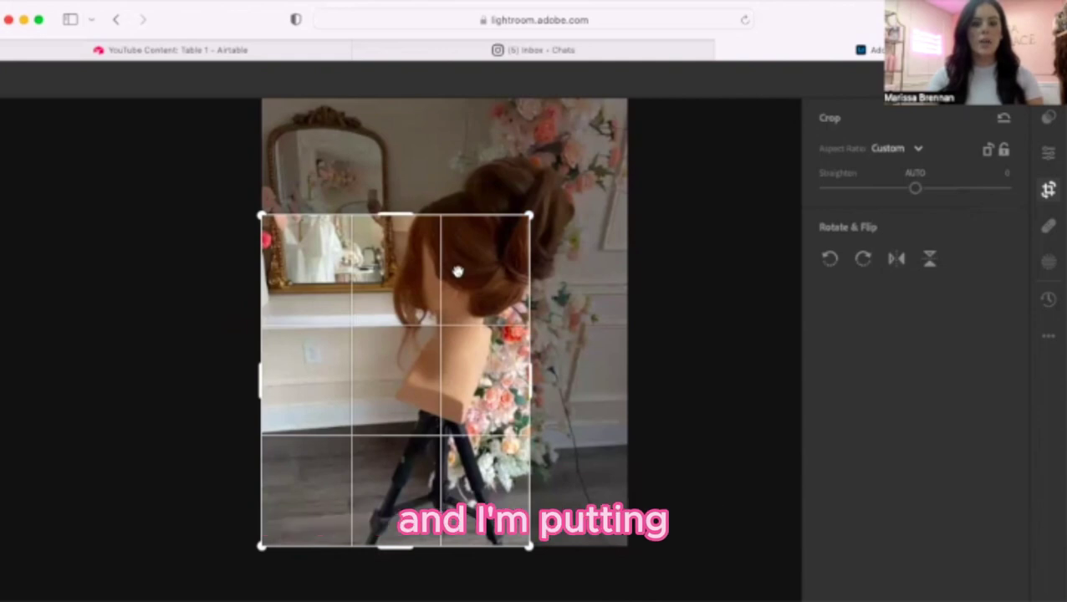
pyautogui.moveTo(407, 309); pyautogui.dragTo(400, 362)
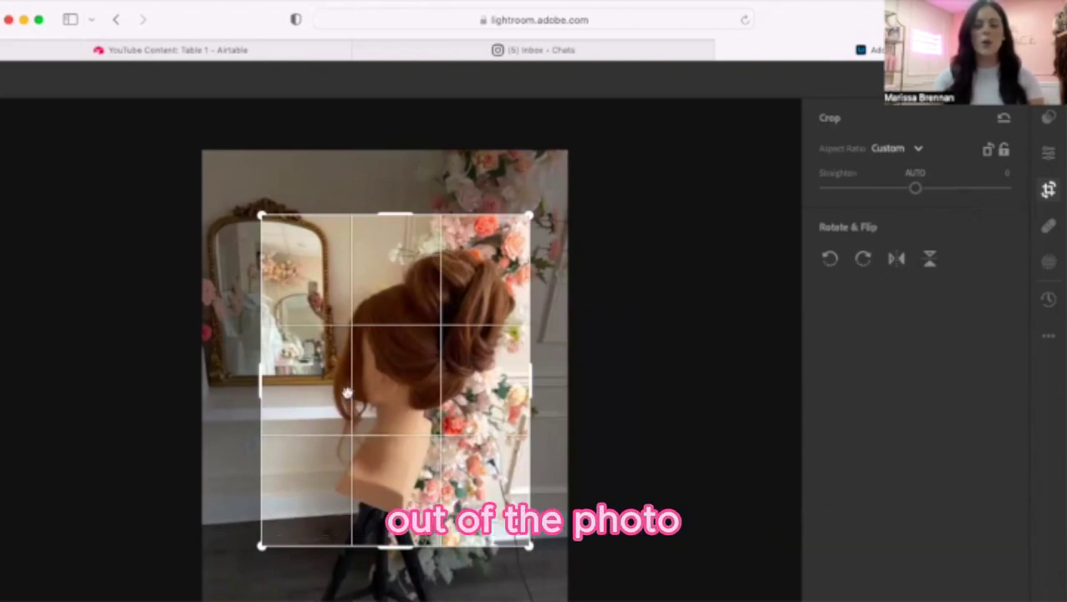
# Try different crop heights, trimming away the tripod and extending the frame above the updo.
pyautogui.moveTo(383, 402); pyautogui.dragTo(343, 560)
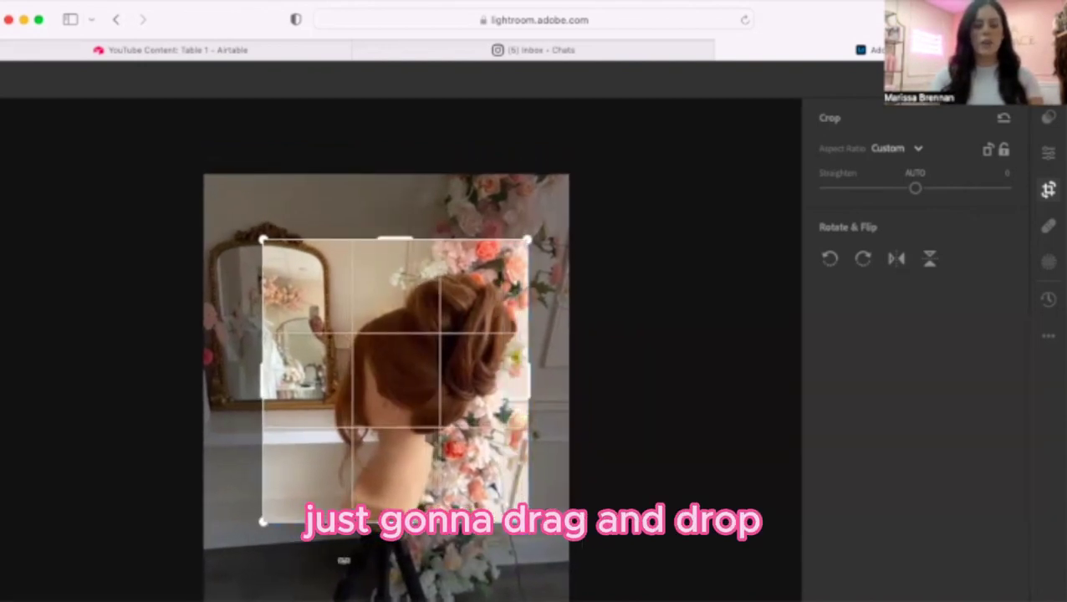
pyautogui.moveTo(463, 409); pyautogui.dragTo(453, 398)
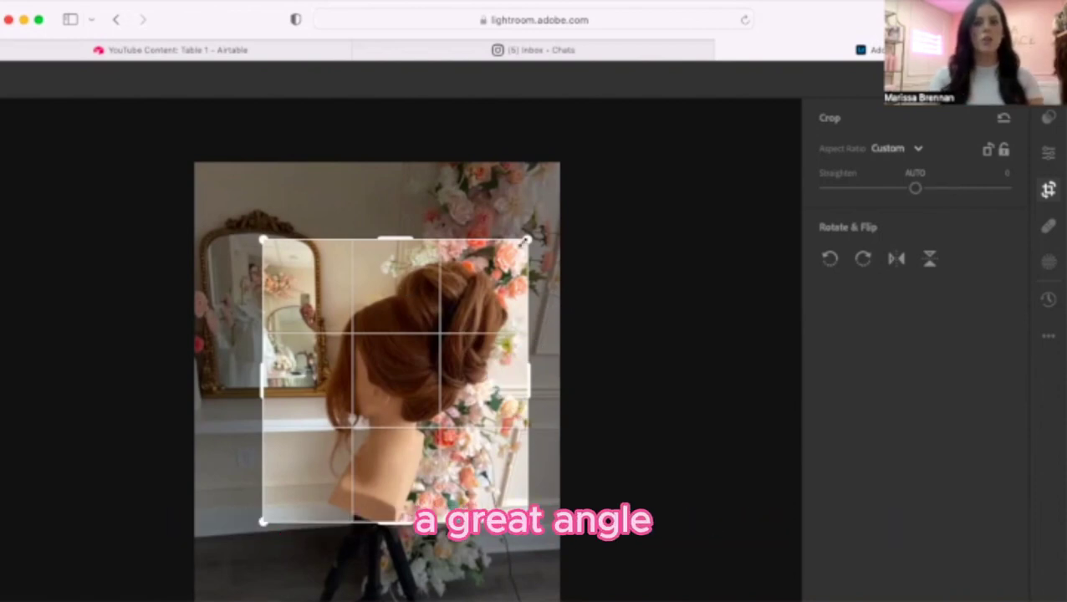
pyautogui.moveTo(525, 240); pyautogui.dragTo(528, 200)
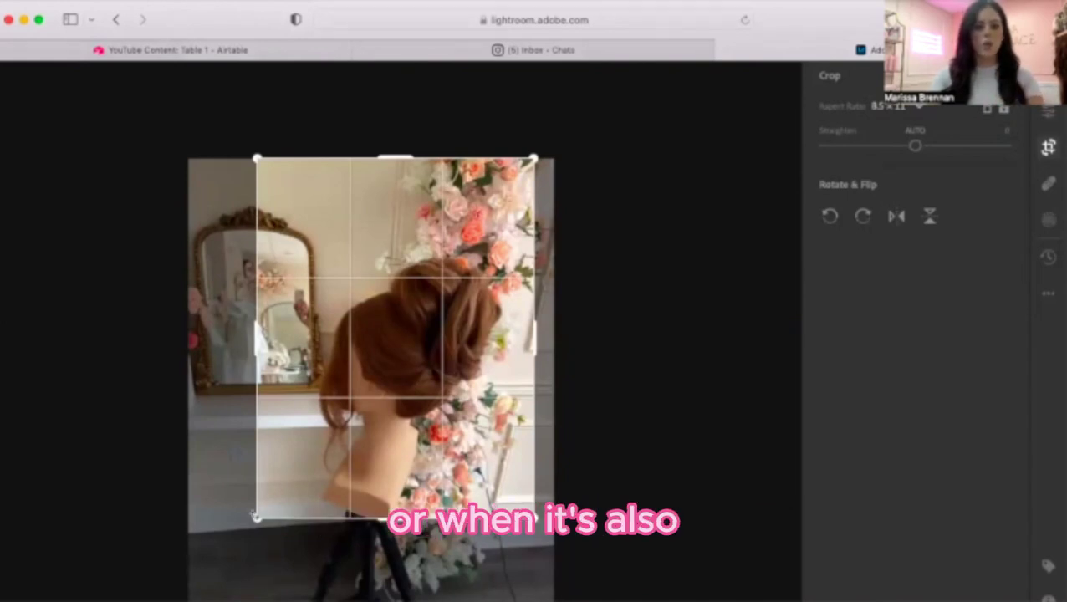
pyautogui.moveTo(256, 519); pyautogui.dragTo(222, 319)
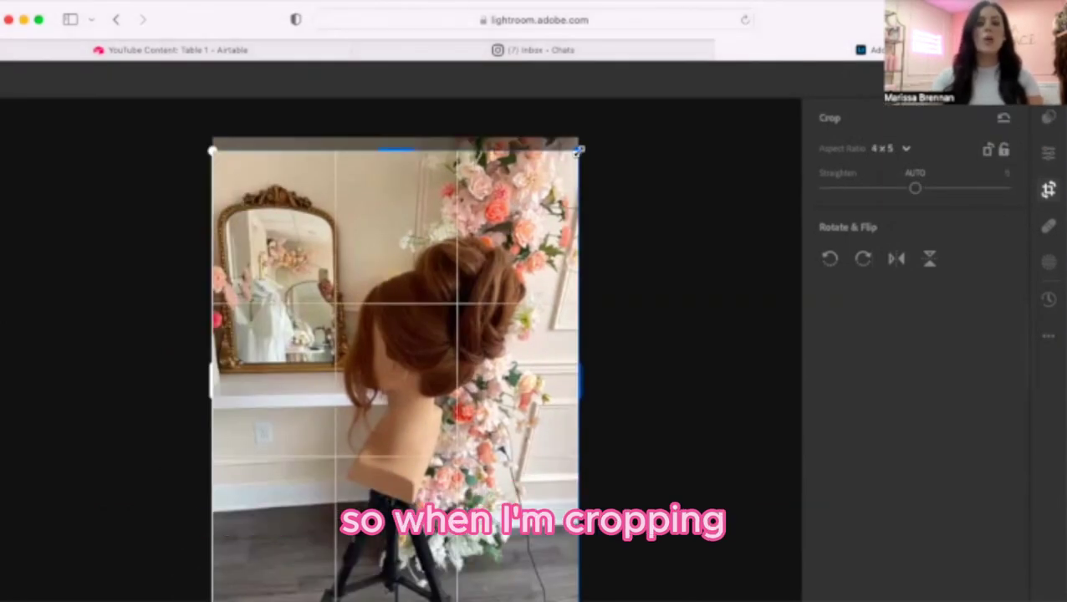
# Tighten the 4 x 5 crop around the mannequin head, centre the updo in the frame and return to the edit adjustments.
pyautogui.moveTo(579, 145); pyautogui.dragTo(479, 249)
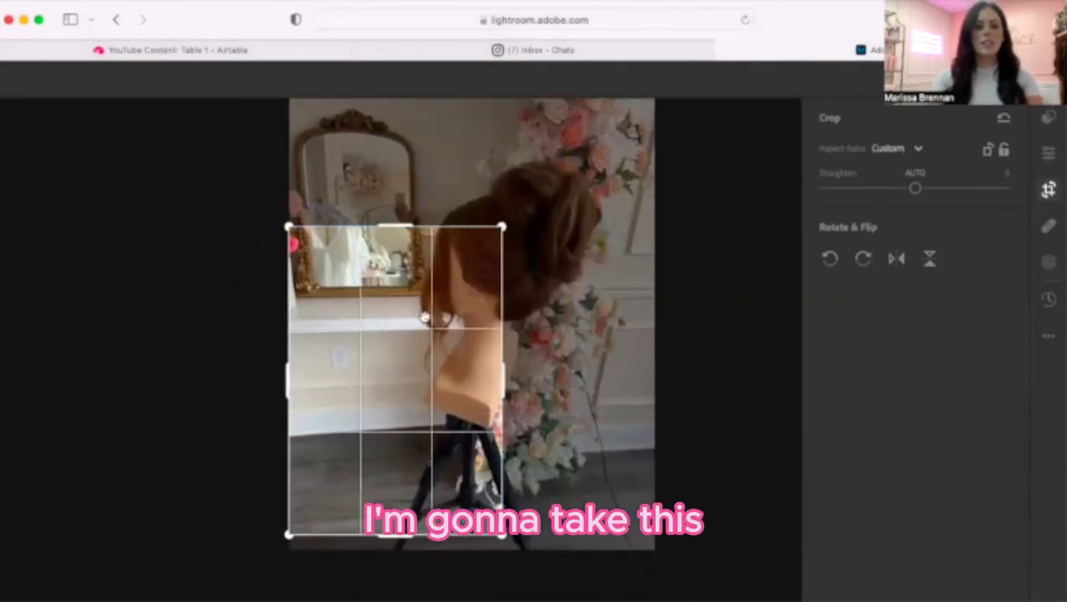
pyautogui.moveTo(424, 317); pyautogui.dragTo(330, 420)
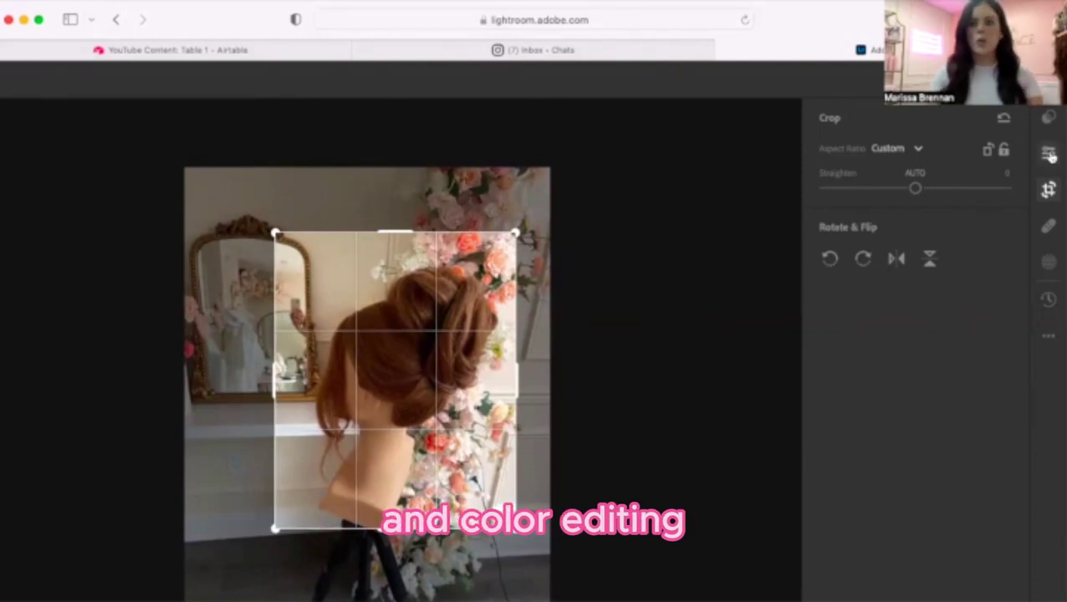
pyautogui.click(1047, 155)
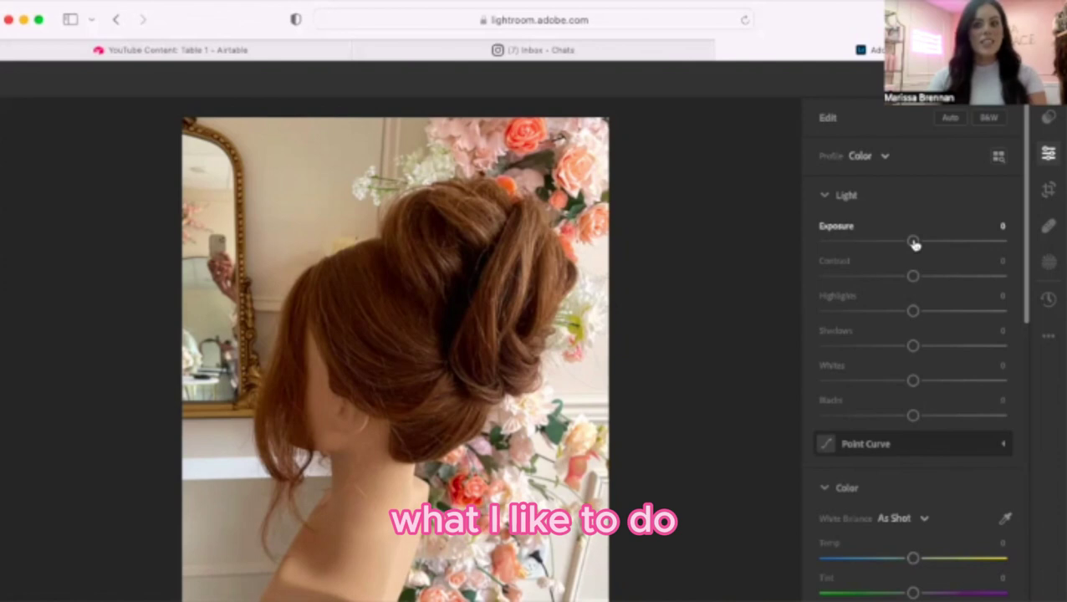
# Set the photo's Exposure to +0.12 and Shadows to -21.
pyautogui.moveTo(914, 244); pyautogui.dragTo(915, 243)
pyautogui.moveTo(912, 345); pyautogui.dragTo(879, 352)
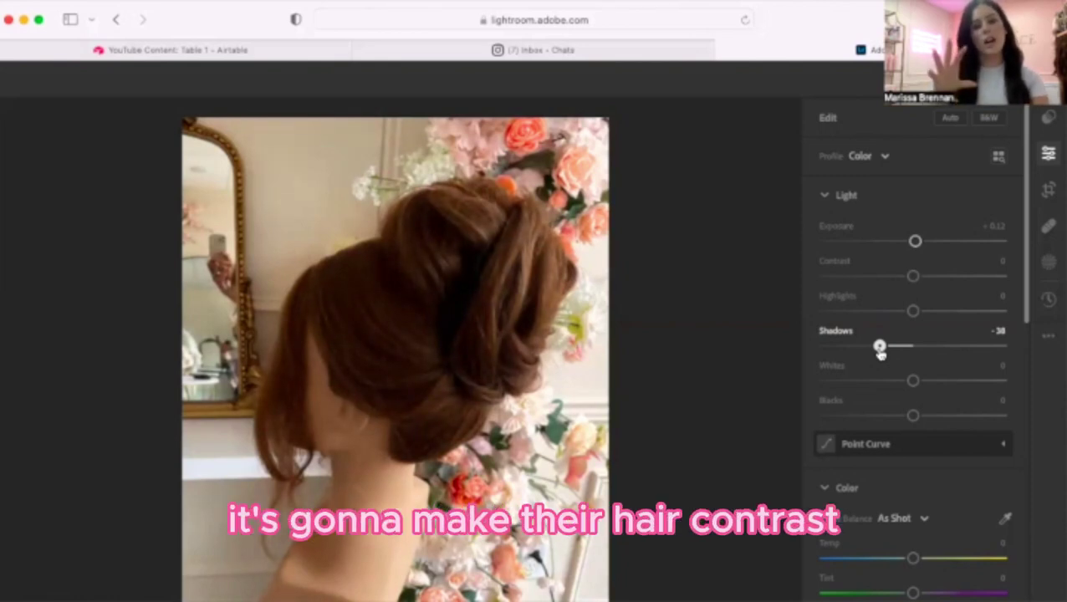
pyautogui.moveTo(879, 351); pyautogui.dragTo(895, 356)
# Compare darker and lighter Blacks on the hair and set Blacks to -22.
pyautogui.moveTo(913, 416); pyautogui.dragTo(886, 421)
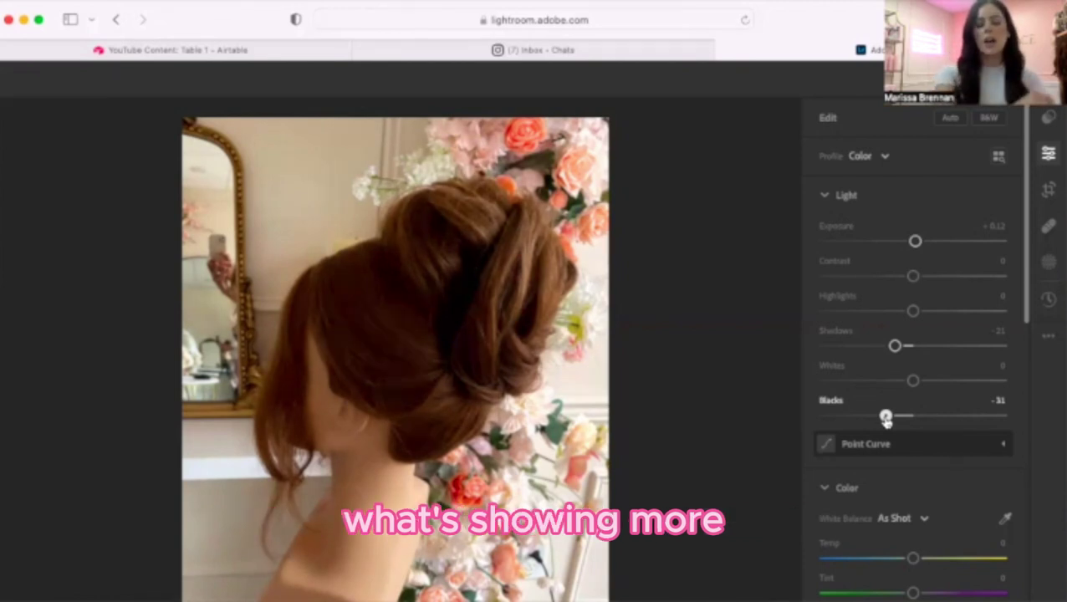
pyautogui.moveTo(886, 421); pyautogui.dragTo(980, 432)
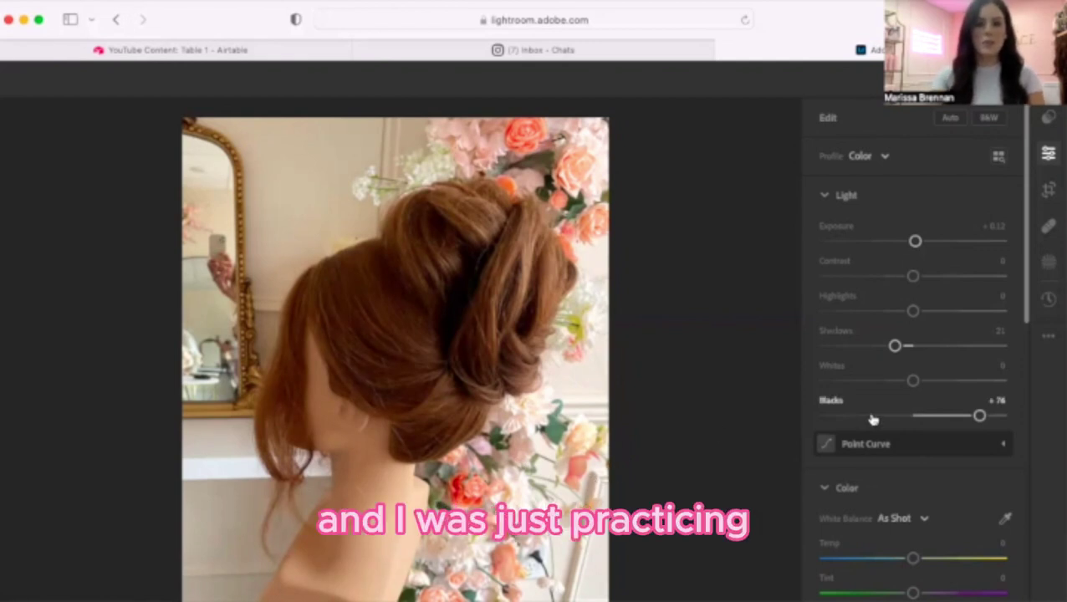
pyautogui.moveTo(872, 420); pyautogui.dragTo(893, 418)
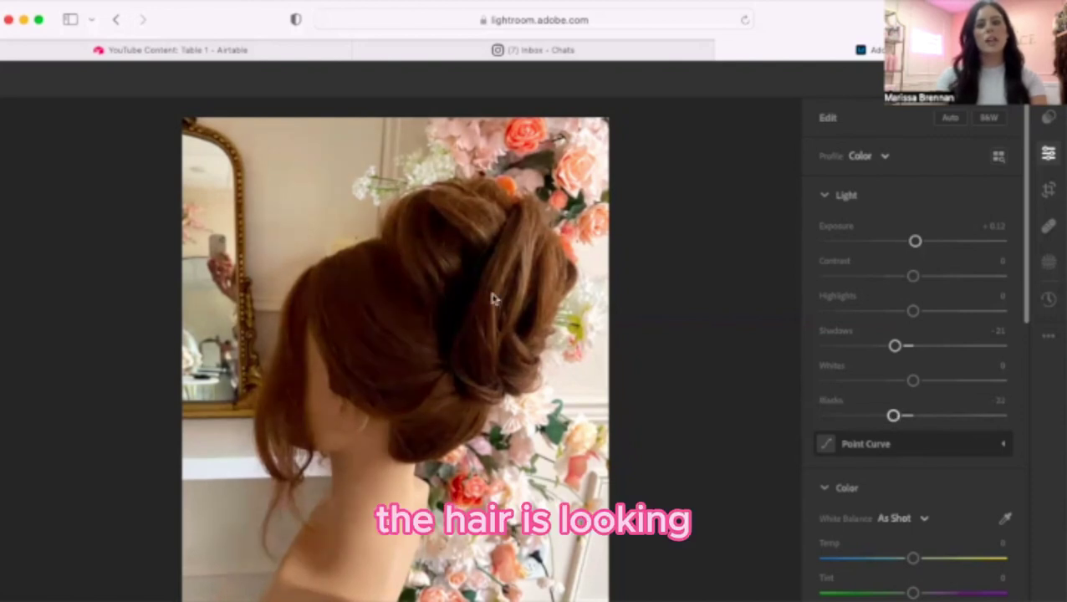
# Adjust the photo's color with Temp at -3, Tint at +2 and Vibrance at +10.
pyautogui.scroll(-5, 1012, 424)
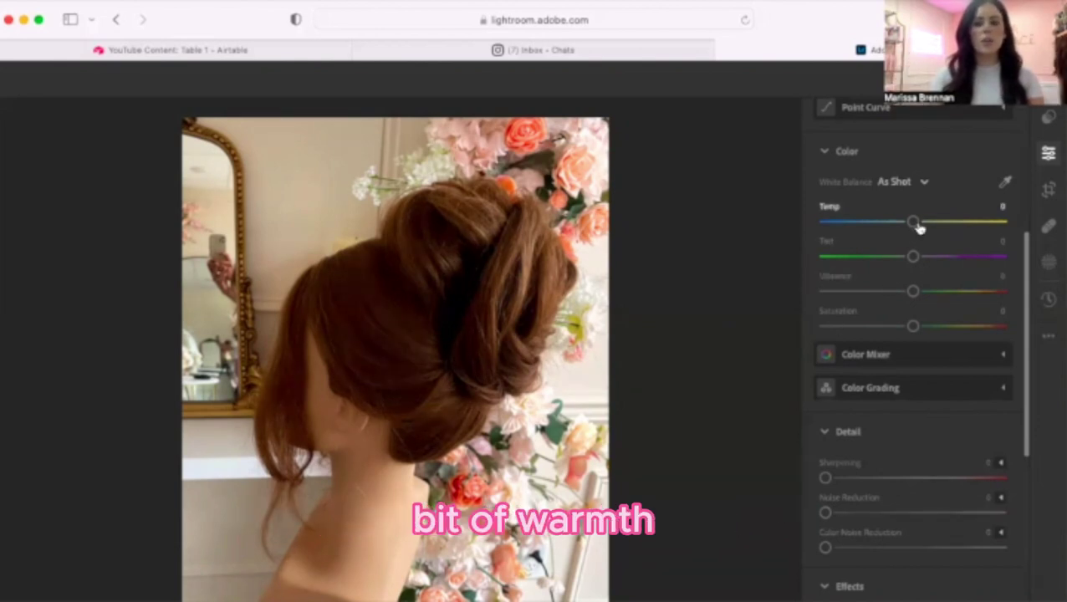
pyautogui.moveTo(913, 221)
pyautogui.mouseDown()
pyautogui.moveTo(928, 227)
pyautogui.moveTo(911, 226)
pyautogui.mouseUp()
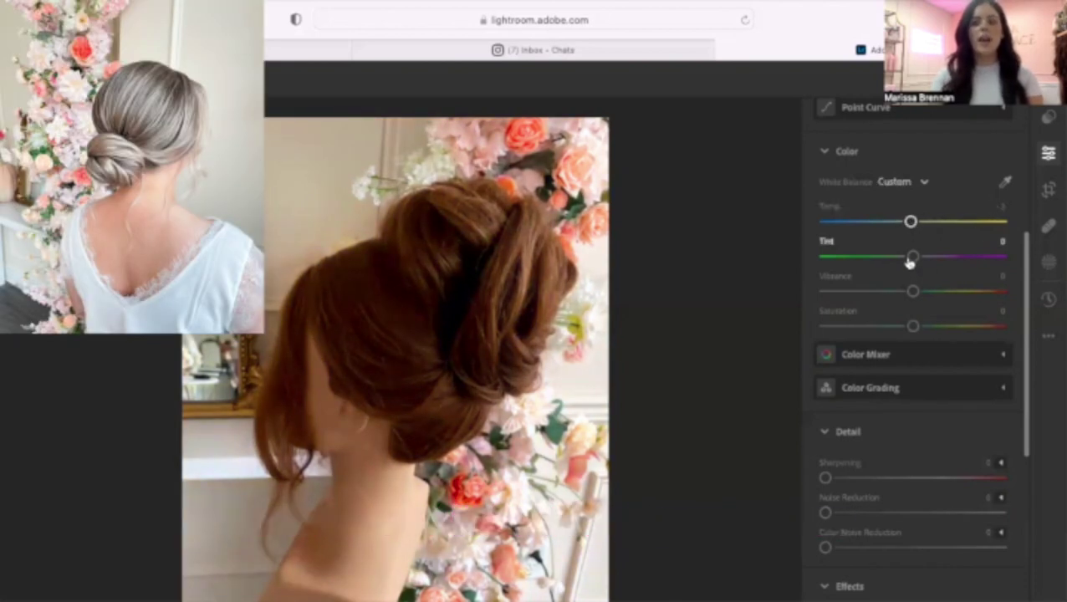
pyautogui.moveTo(912, 260); pyautogui.dragTo(916, 261)
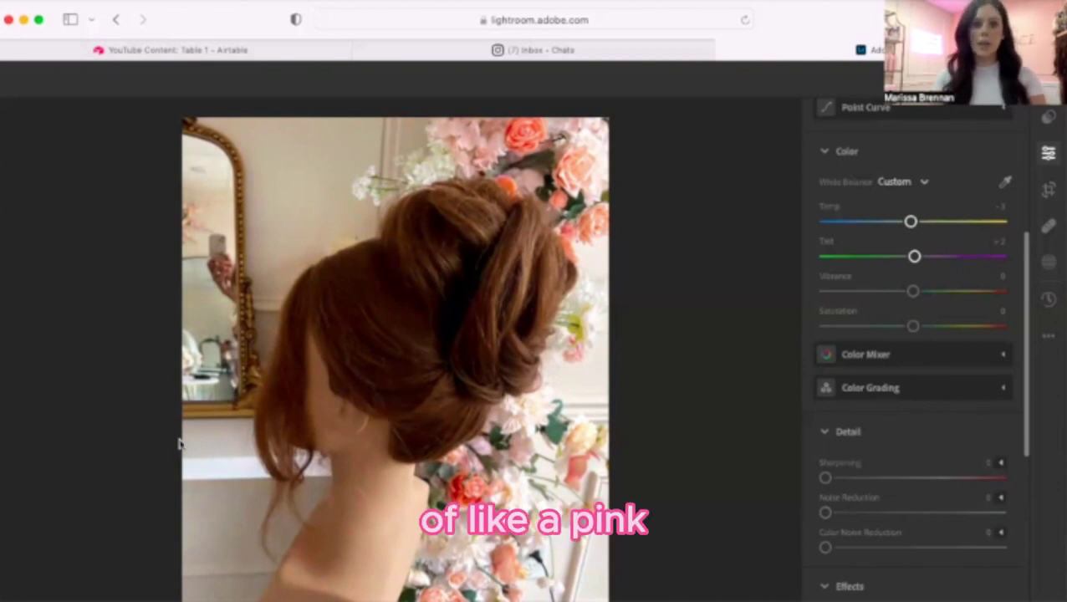
pyautogui.moveTo(914, 295); pyautogui.dragTo(926, 296)
pyautogui.scroll(-5, 1006, 415)
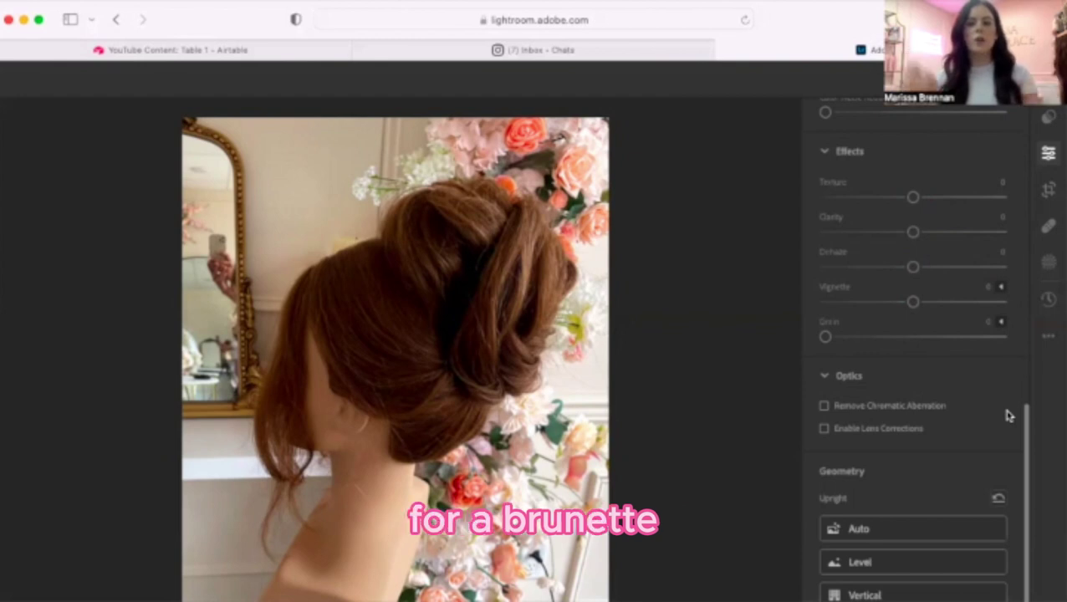
pyautogui.scroll(15, 920, 352)
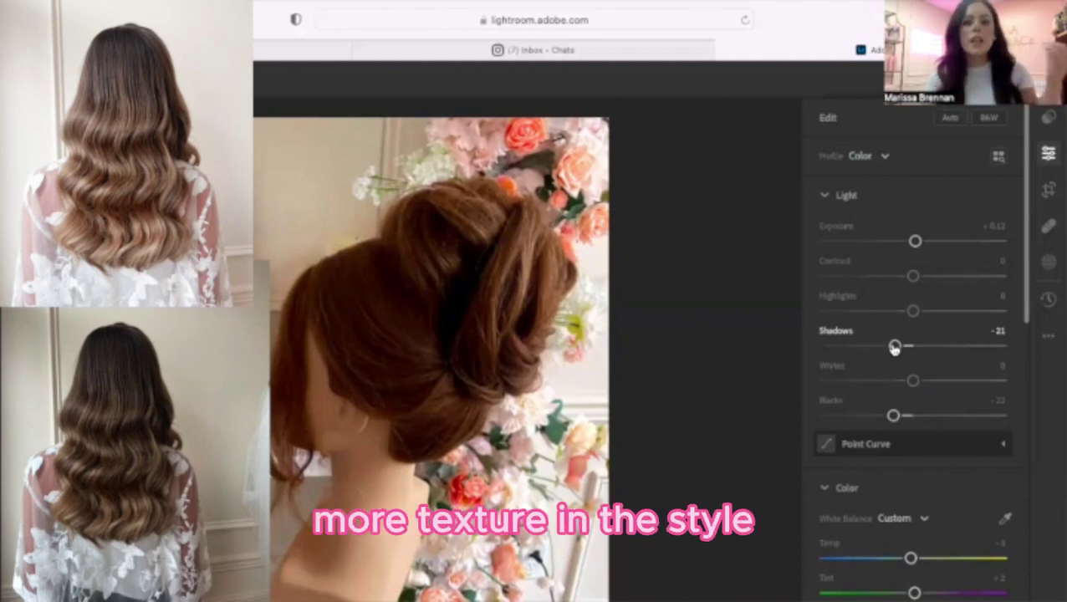
pyautogui.moveTo(895, 348)
pyautogui.mouseDown()
pyautogui.moveTo(951, 355)
pyautogui.moveTo(896, 350)
pyautogui.mouseUp()
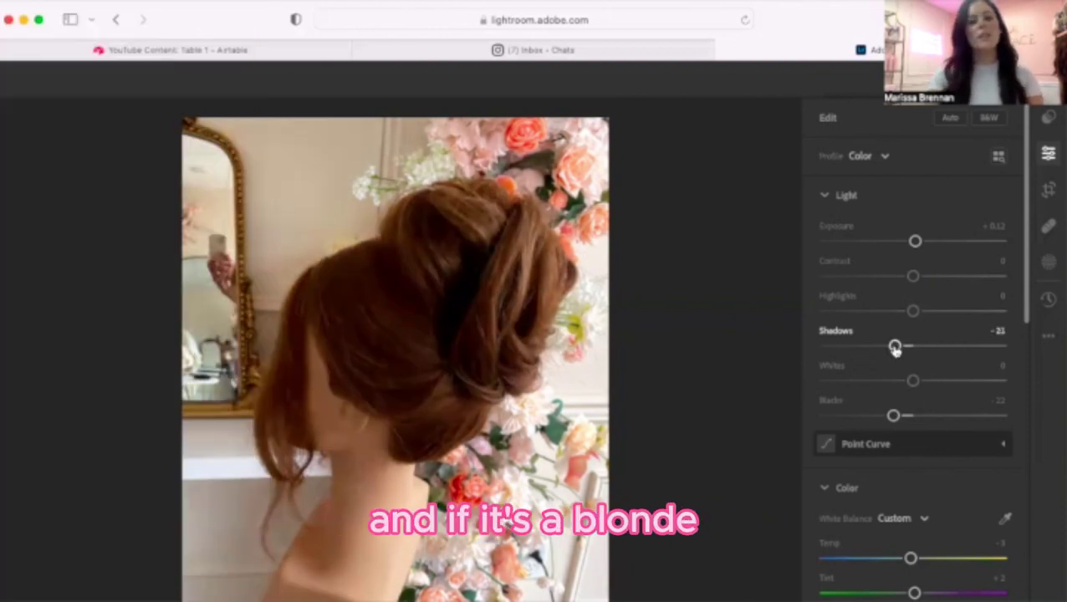
# Lower the luminance of the orange tones slightly in the Color Mixer and try a saturation adjustment on the yellow tones.
pyautogui.scroll(-6, 1026, 292)
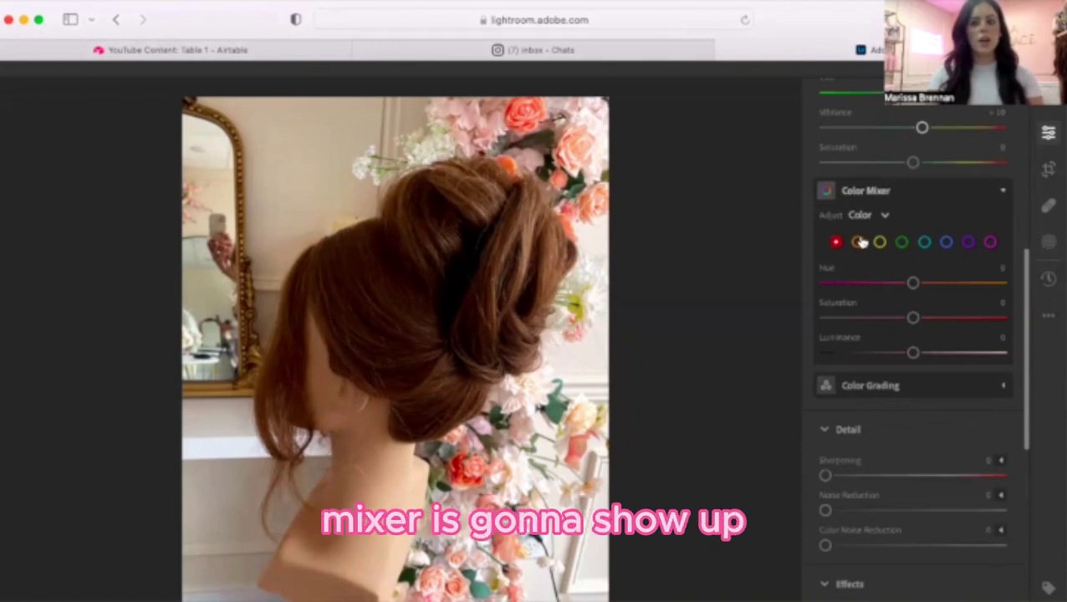
pyautogui.click(857, 242)
pyautogui.click(879, 242)
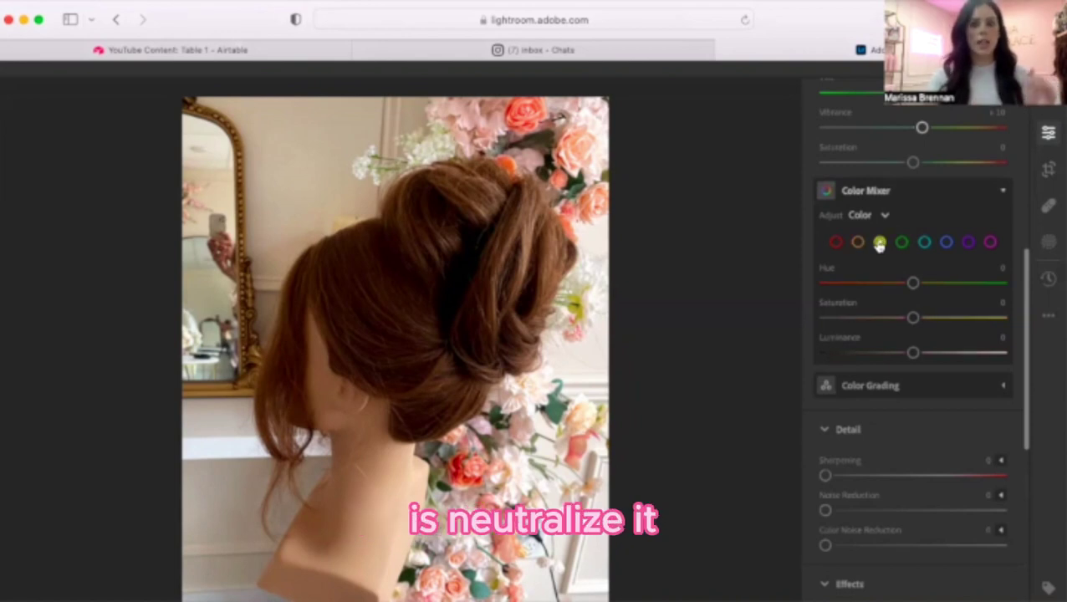
pyautogui.click(858, 243)
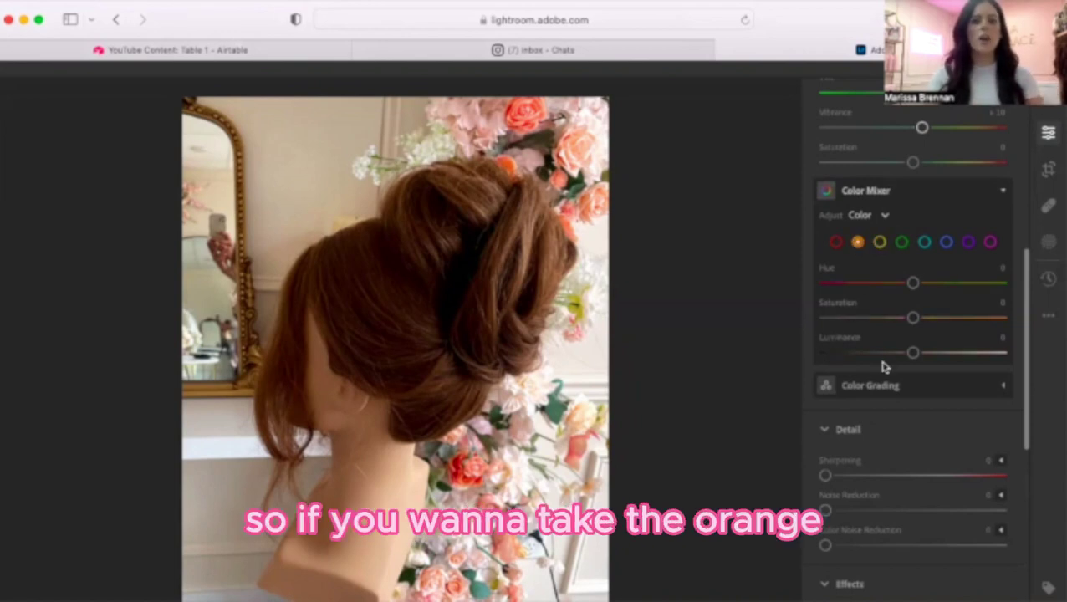
pyautogui.moveTo(911, 353); pyautogui.dragTo(896, 354)
pyautogui.click(879, 242)
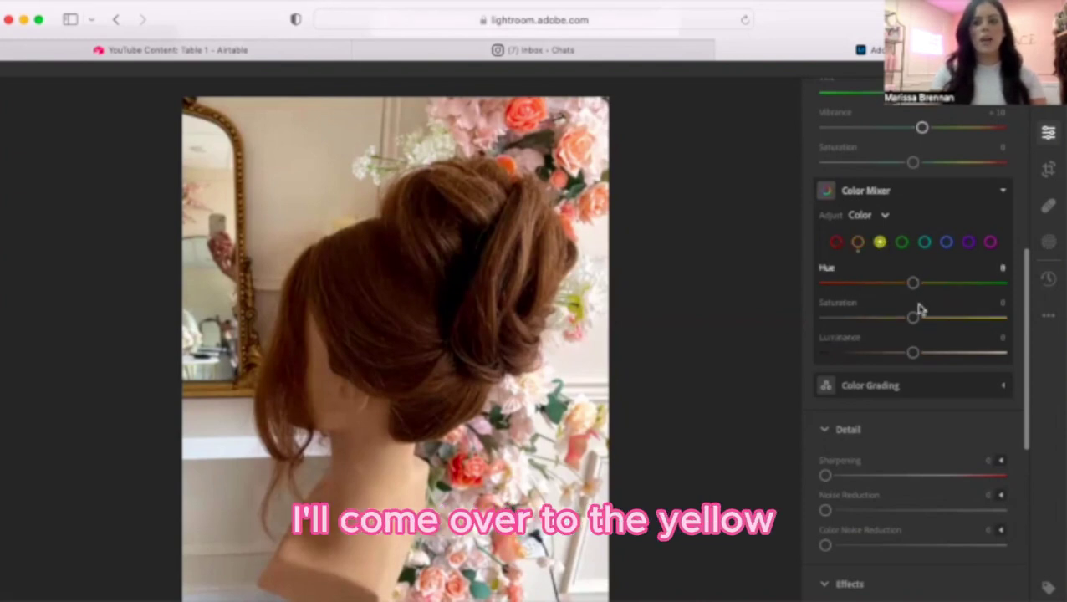
pyautogui.moveTo(905, 324)
pyautogui.mouseDown()
pyautogui.moveTo(876, 320)
pyautogui.moveTo(914, 324)
pyautogui.mouseUp()
# Remove the reflected phone and hand from the mirror using the Heal brush at size 6.
pyautogui.scroll(10, 920, 301)
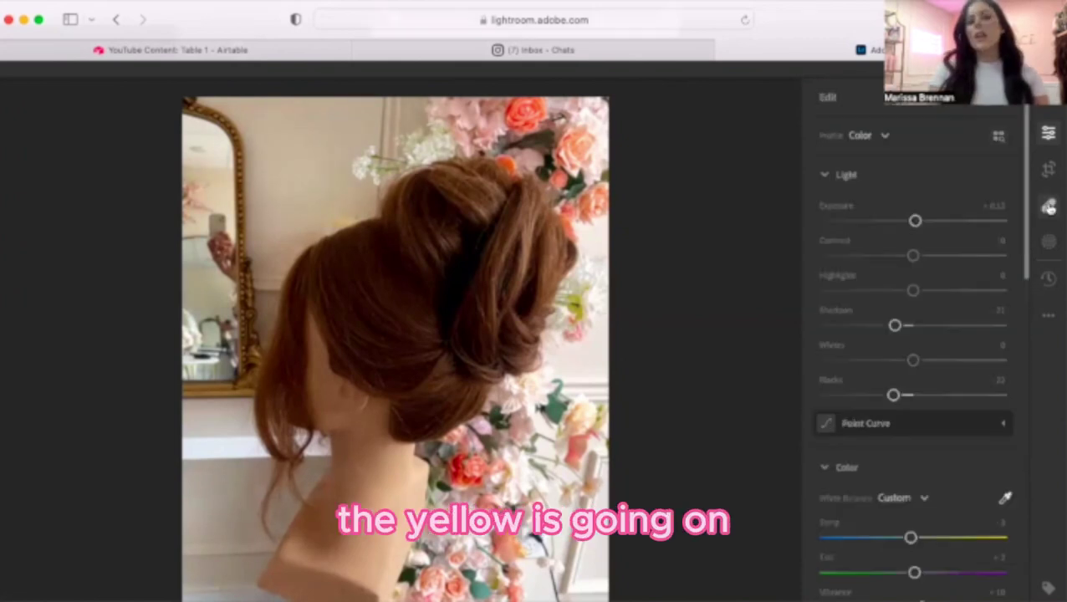
pyautogui.moveTo(1050, 208)
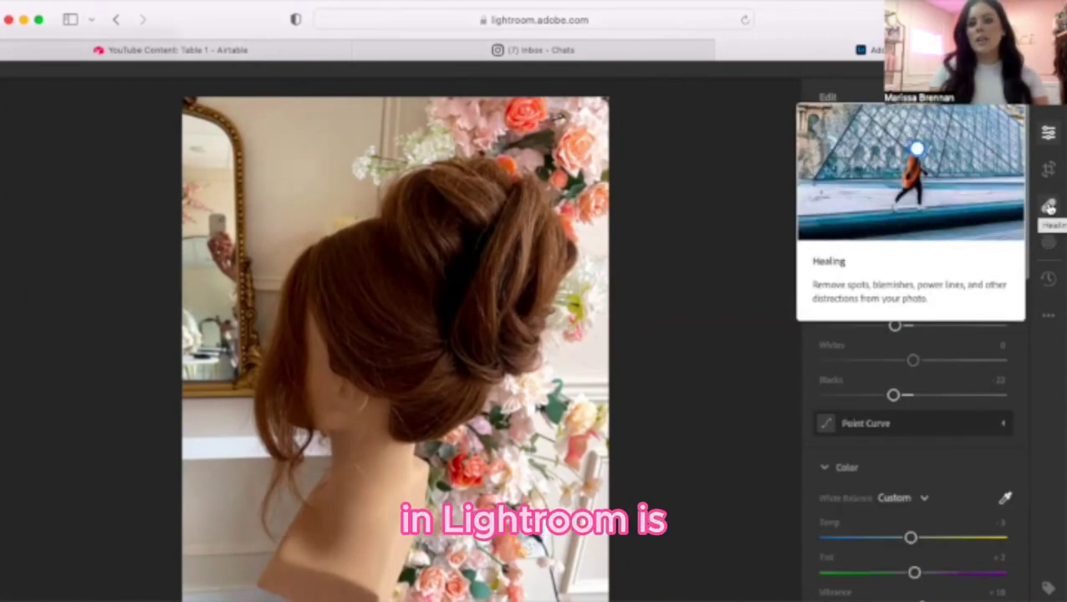
pyautogui.click(1049, 207)
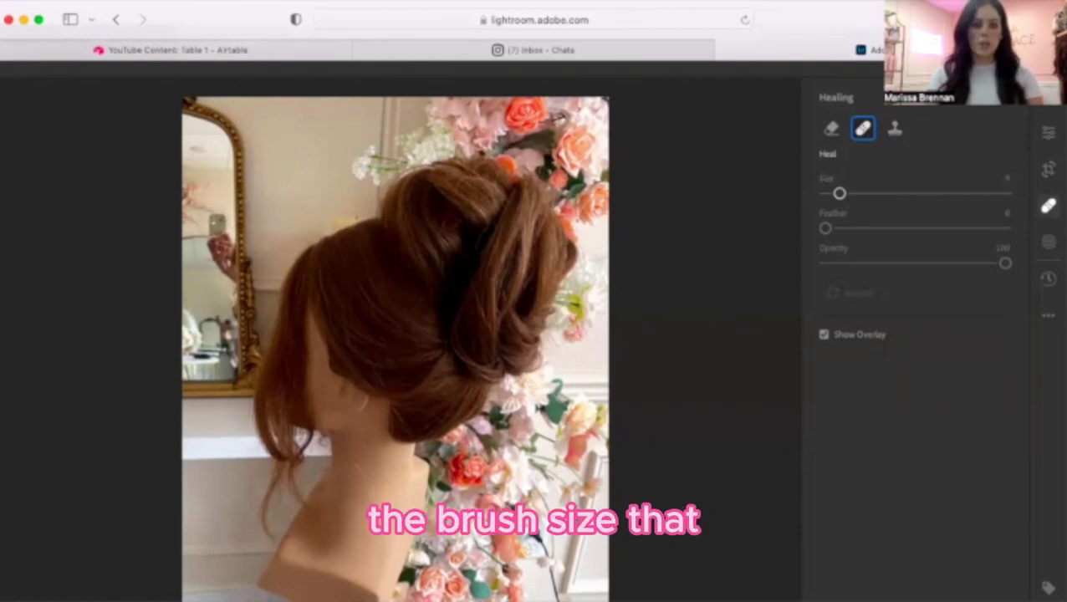
pyautogui.moveTo(839, 193); pyautogui.dragTo(828, 193)
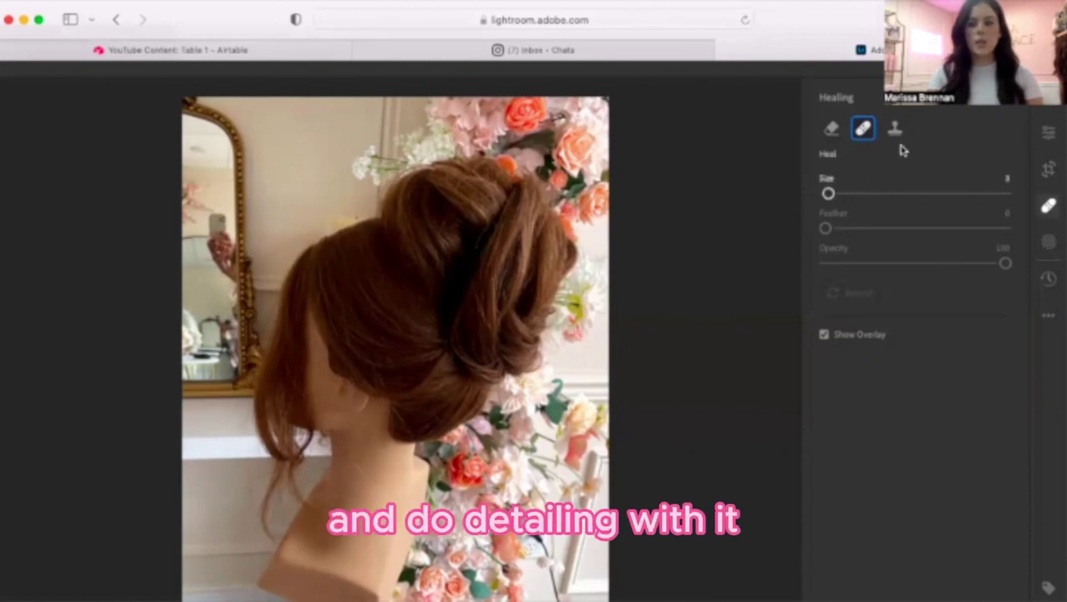
pyautogui.click(955, 193)
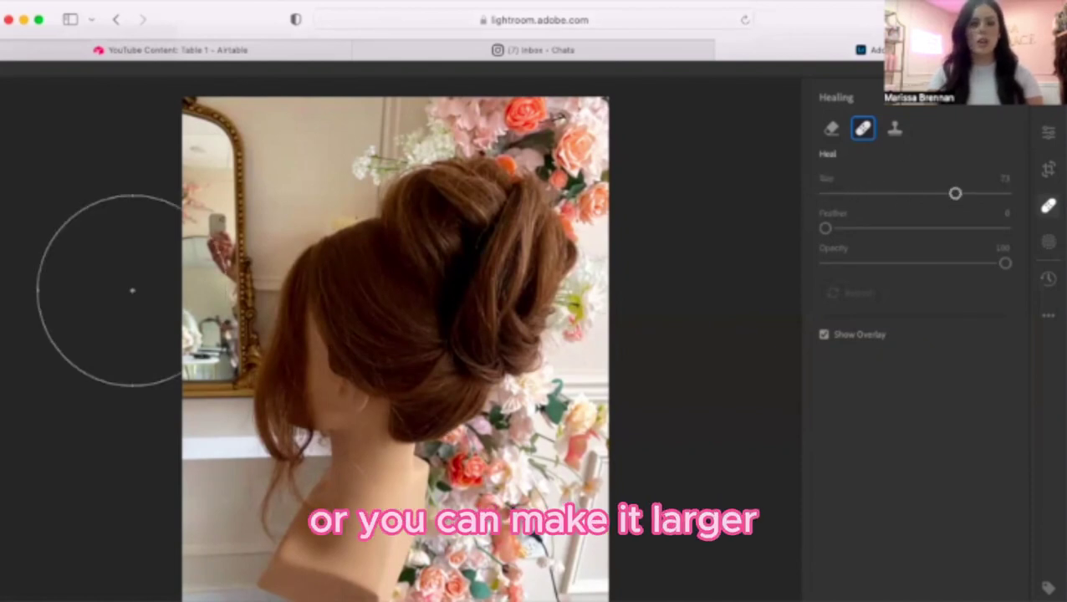
pyautogui.click(835, 194)
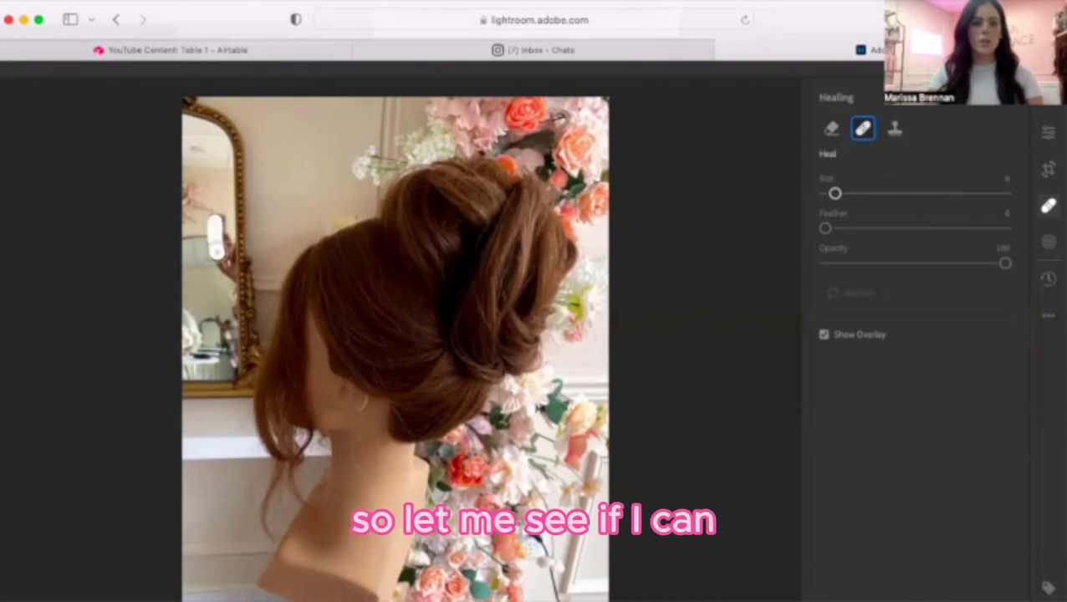
pyautogui.moveTo(216, 236)
pyautogui.mouseDown()
pyautogui.moveTo(227, 283)
pyautogui.moveTo(212, 209)
pyautogui.mouseUp()
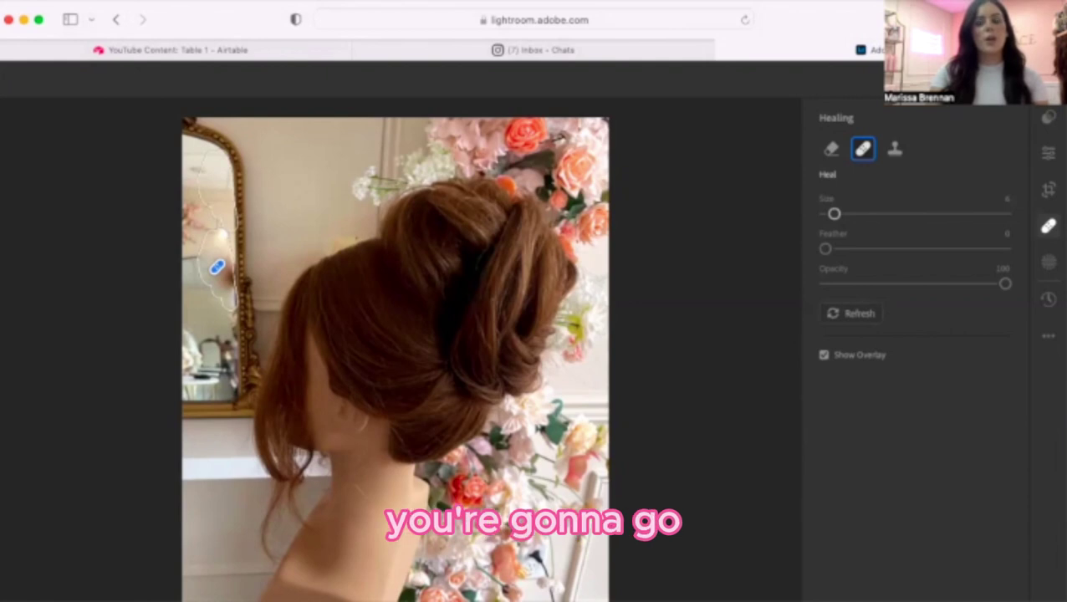
# Return to the All Photos library and reopen the edited updo photo.
pyautogui.click(970, 81)
pyautogui.moveTo(980, 163)
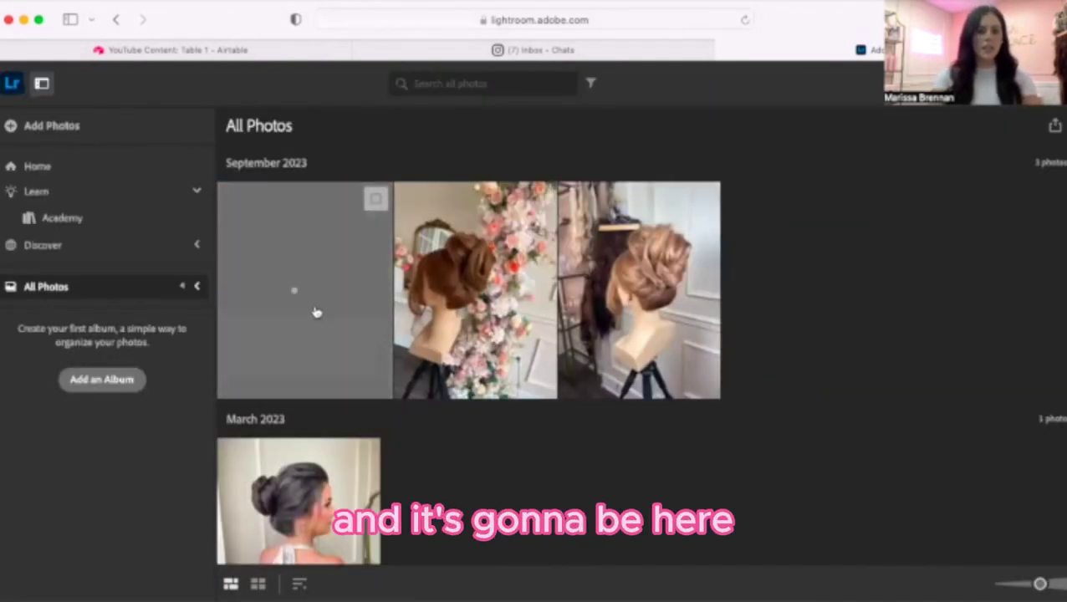
pyautogui.click(317, 309)
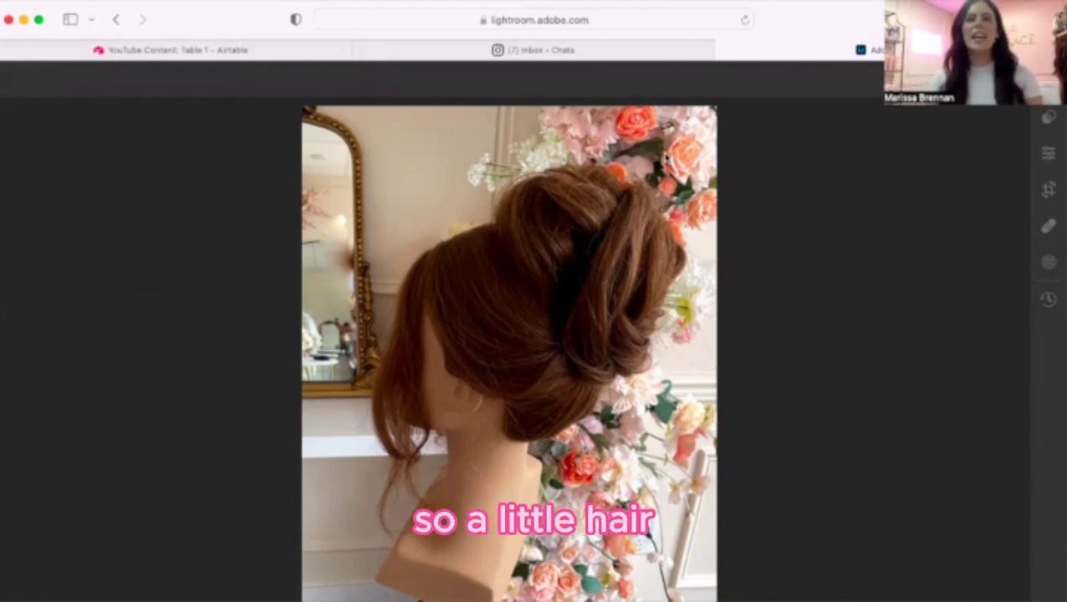
# Save the photo's edit settings as a preset named REDHEAD in the User Presets group.
pyautogui.click(1048, 118)
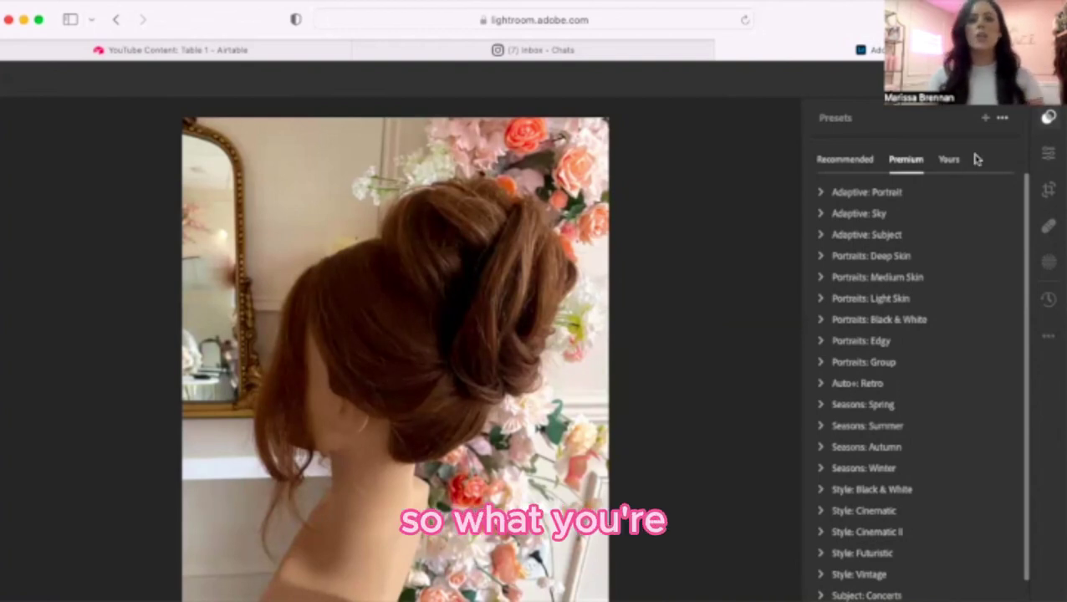
pyautogui.click(985, 117)
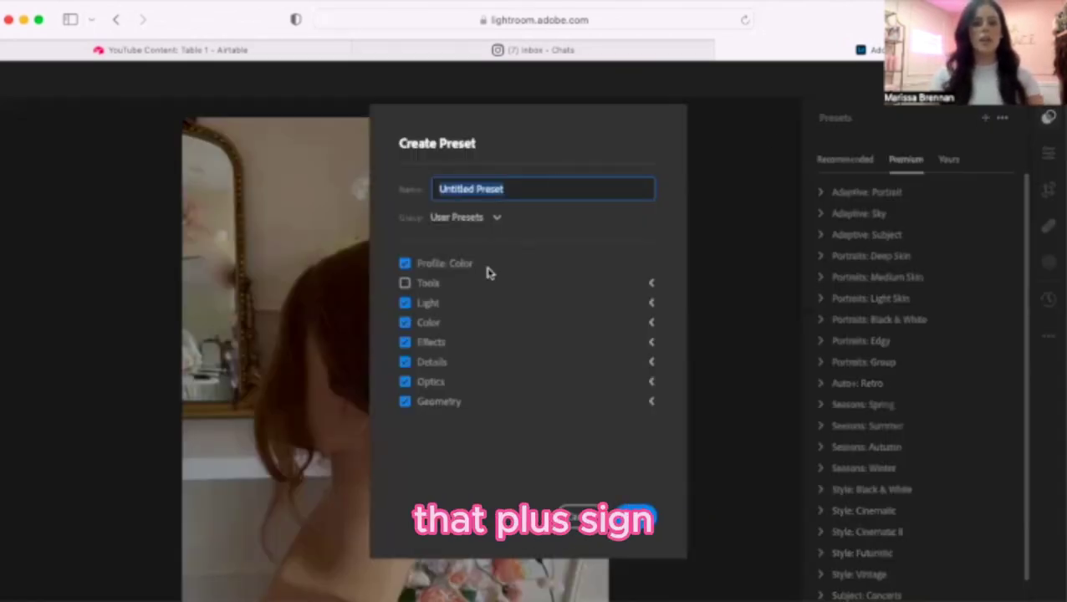
pyautogui.write('REDHEAD')
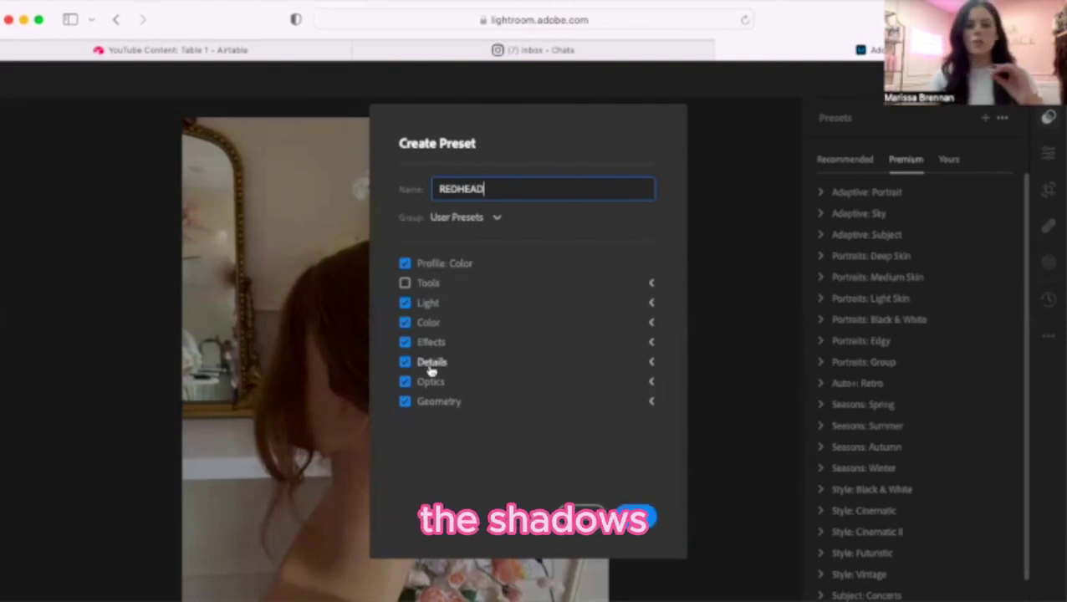
pyautogui.click(637, 510)
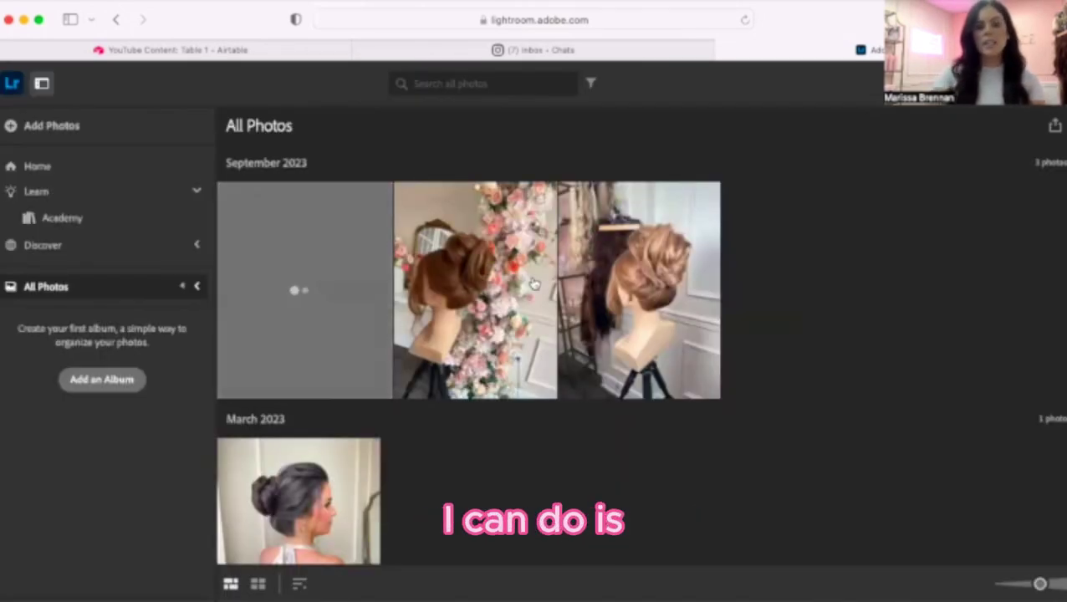
# Open the other red updo photo with the flower wall and apply the REDHEAD preset with its Amount at 101.
pyautogui.doubleClick(486, 281)
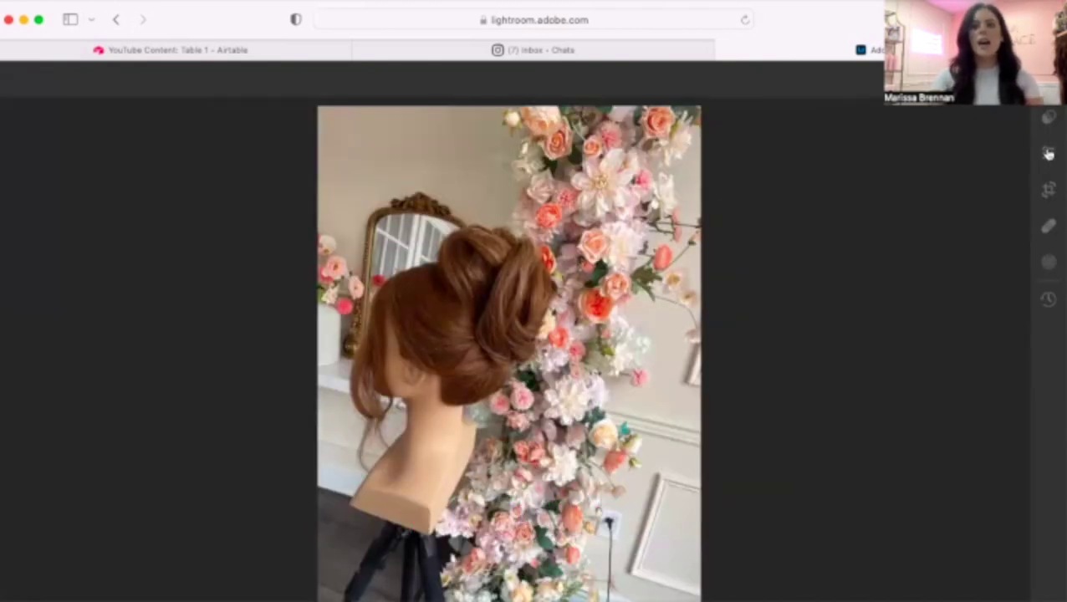
pyautogui.click(1048, 117)
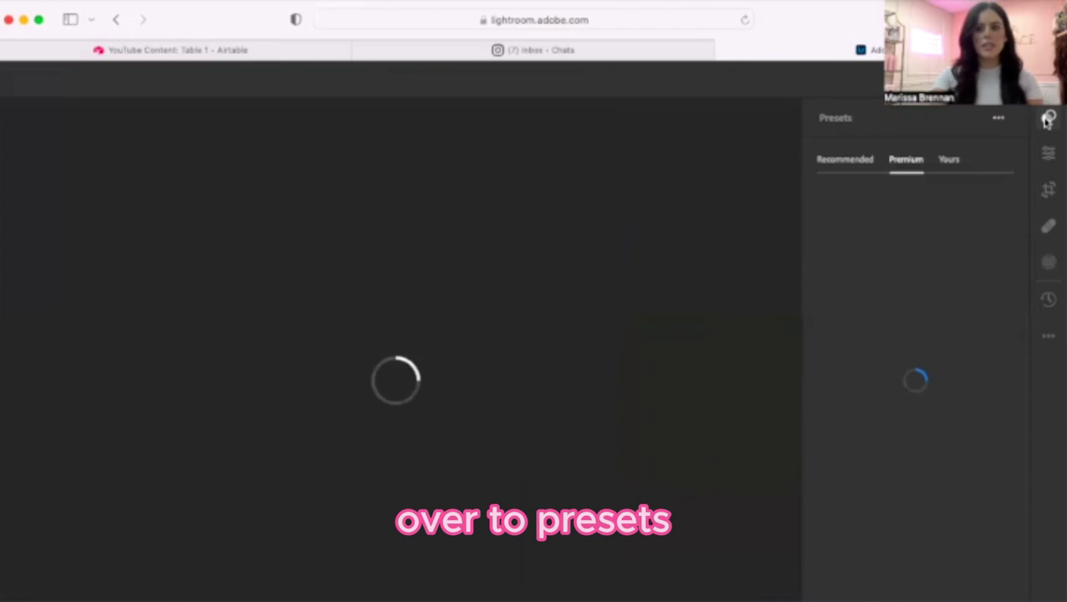
pyautogui.click(949, 161)
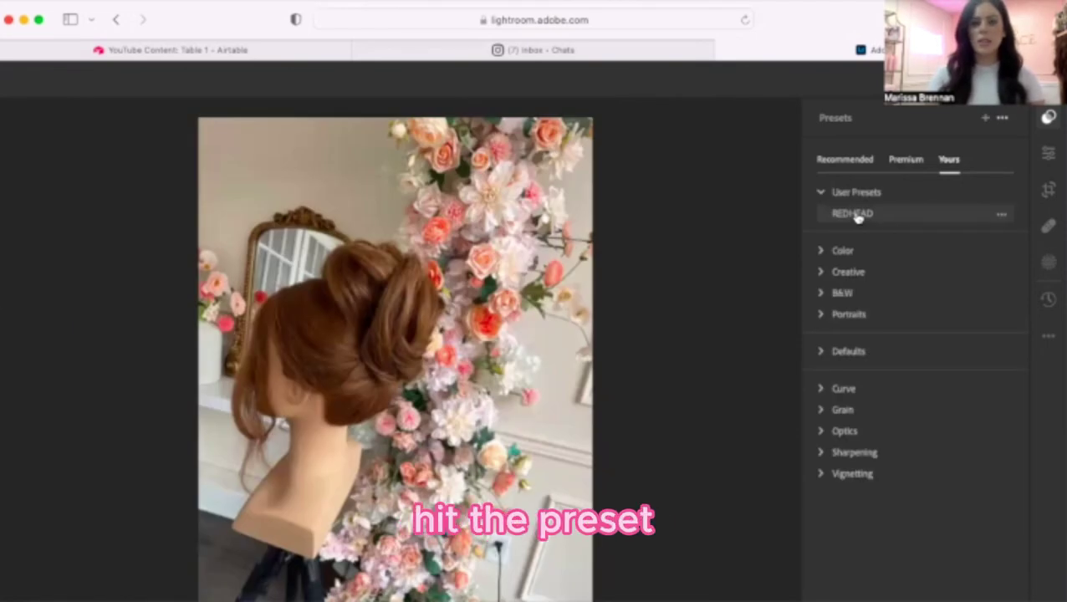
pyautogui.click(857, 215)
pyautogui.moveTo(921, 250)
pyautogui.mouseDown()
pyautogui.moveTo(826, 249)
pyautogui.moveTo(935, 248)
pyautogui.moveTo(924, 249)
pyautogui.mouseUp()
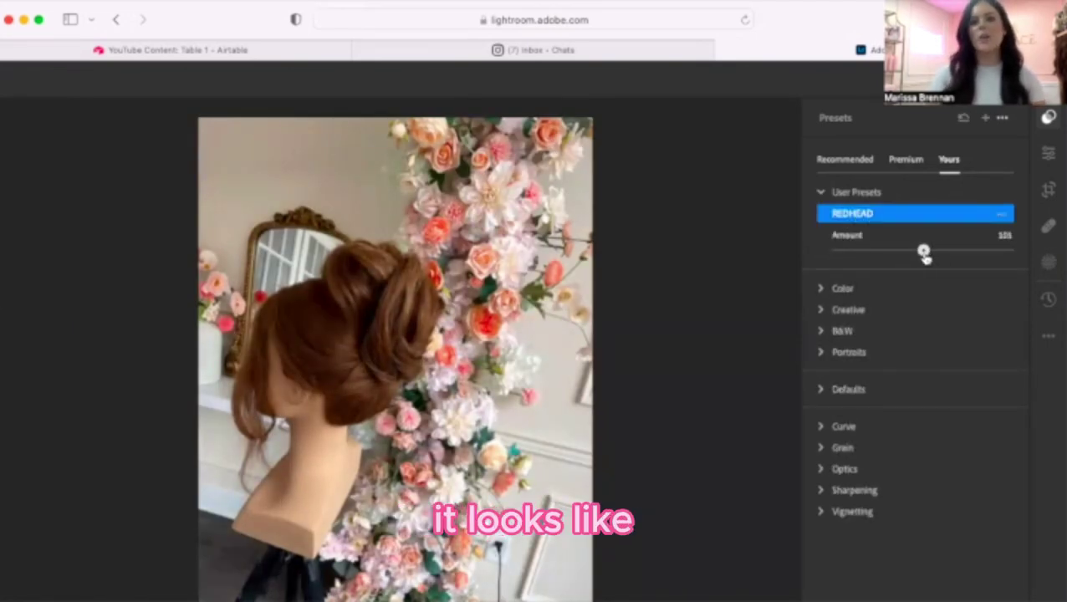